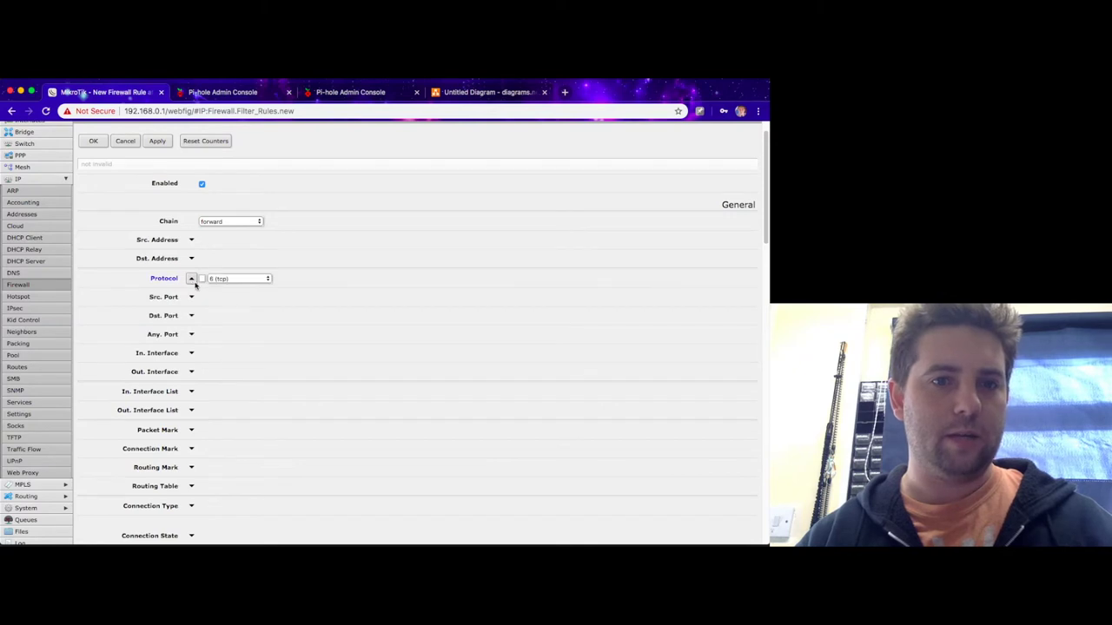
Set the new forward-chain firewall rule's protocol to udp and its destination port to 53.
click(269, 279)
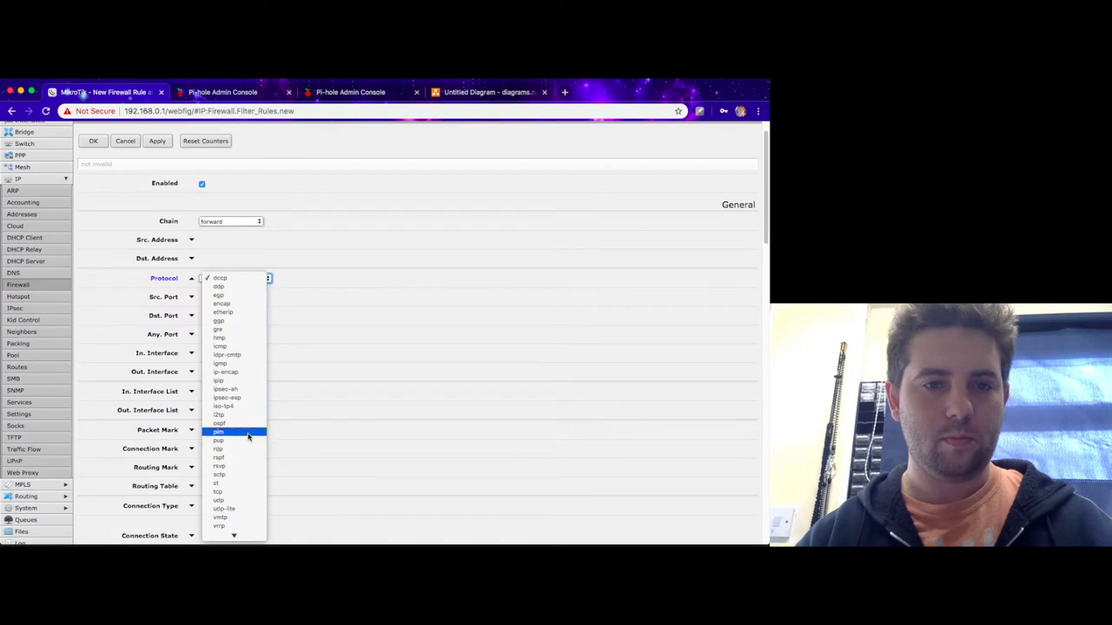
click(240, 501)
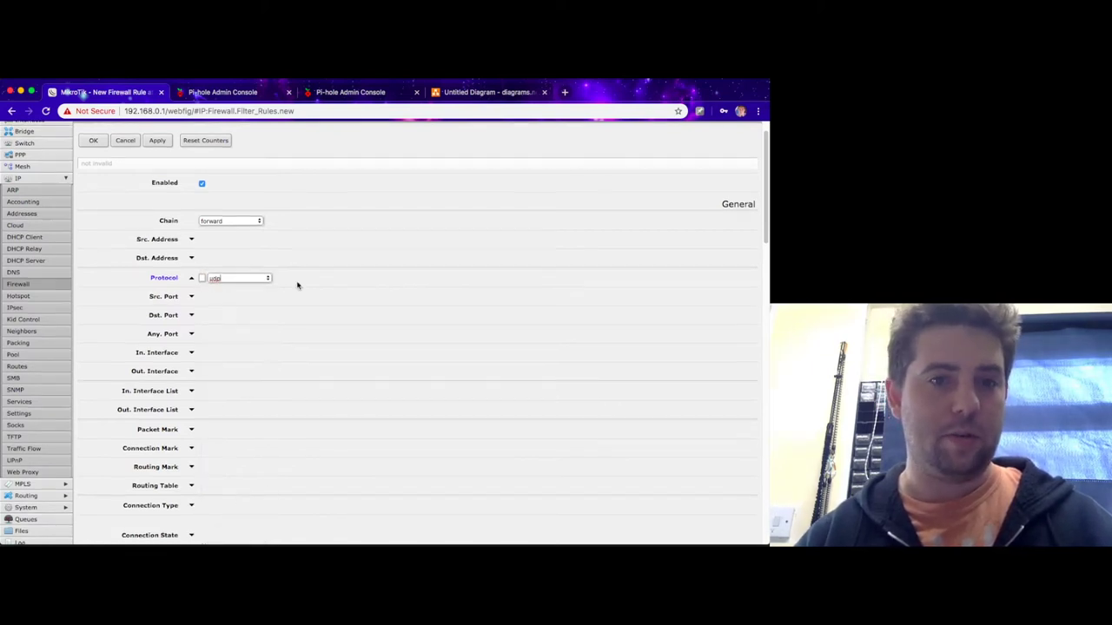
scroll(297, 284, down, 1)
click(191, 282)
click(229, 282)
text(53)
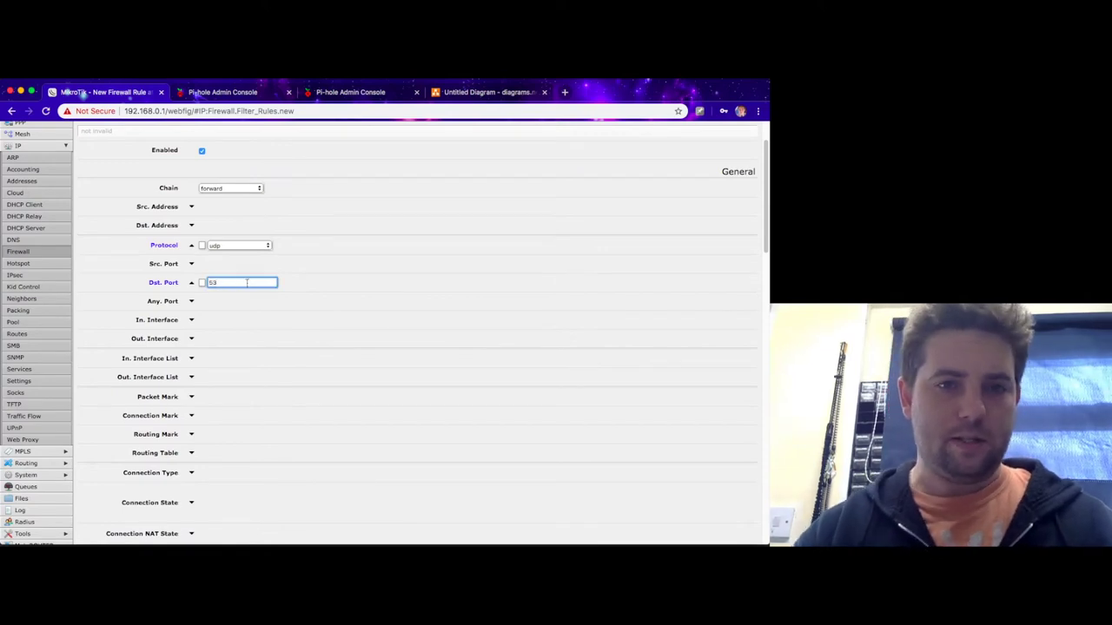
Keep the new rule's action as accept and apply the rule.
scroll(283, 281, down, 10)
scroll(283, 284, down, 9)
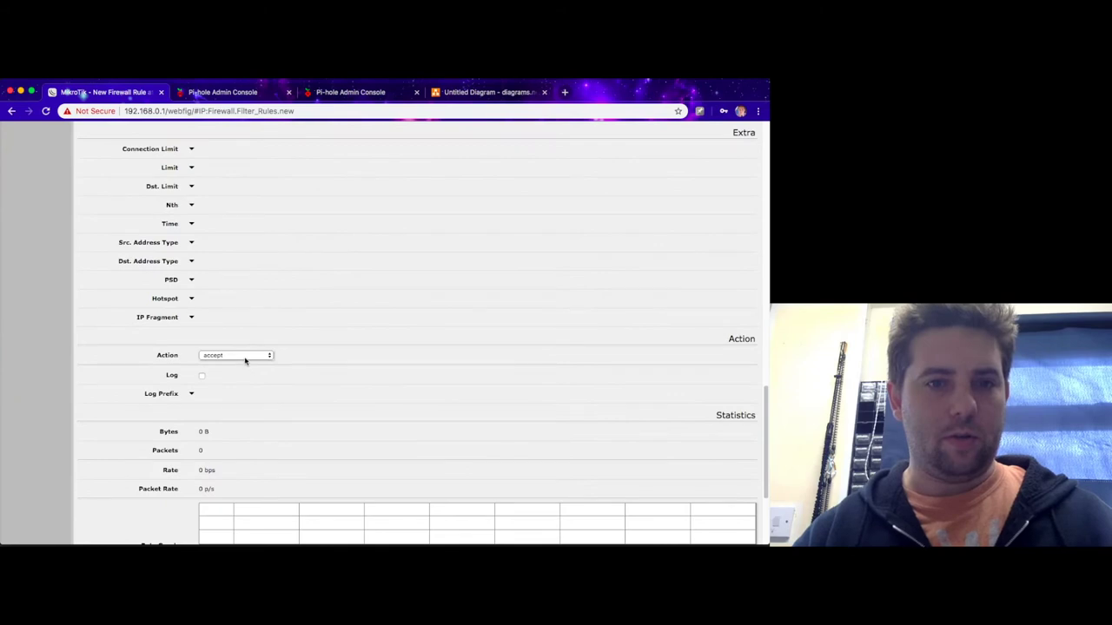
click(236, 356)
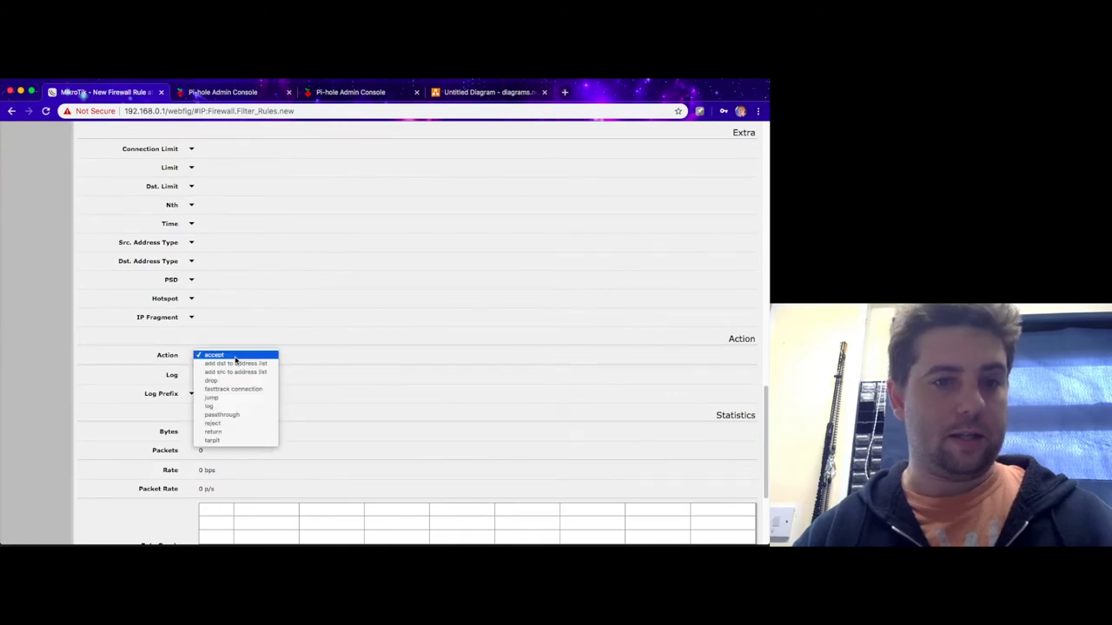
click(234, 357)
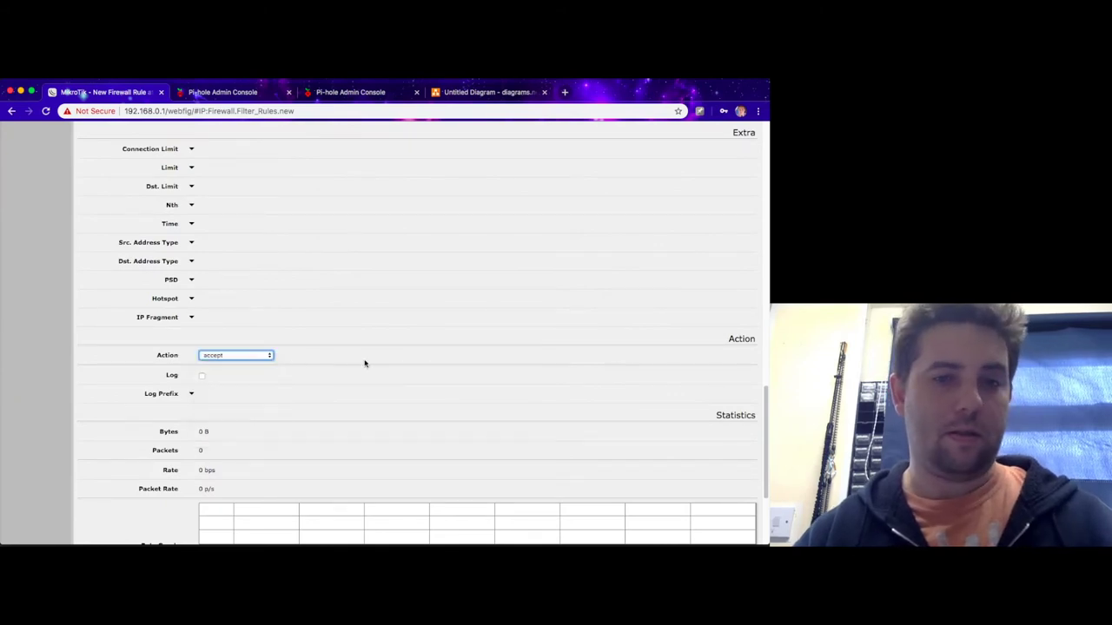
scroll(365, 362, down, 3)
scroll(364, 363, up, 15)
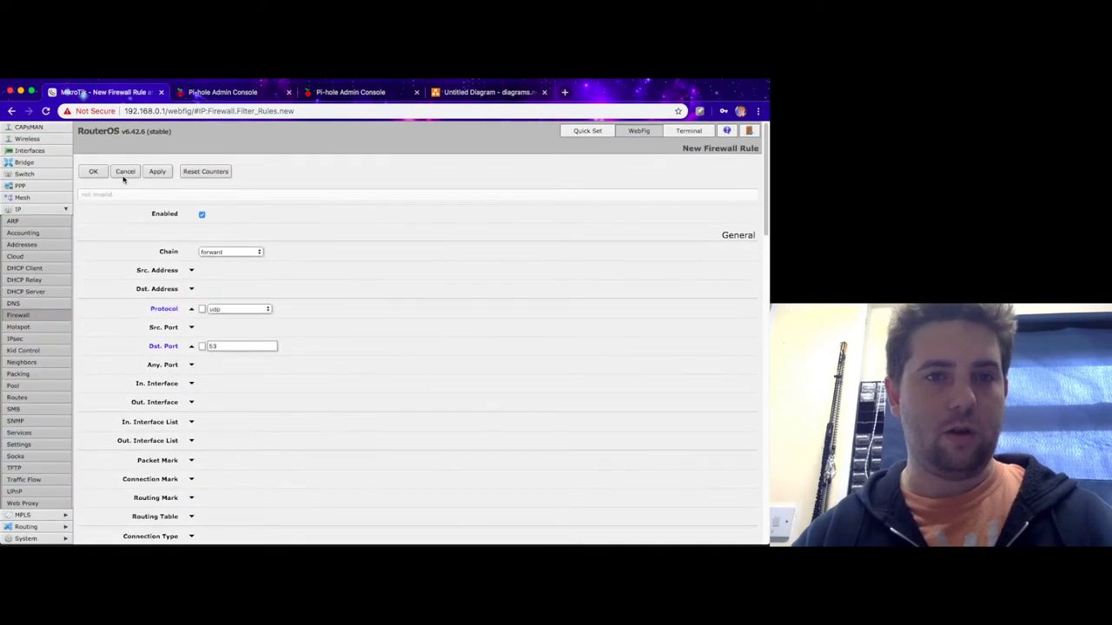
click(157, 173)
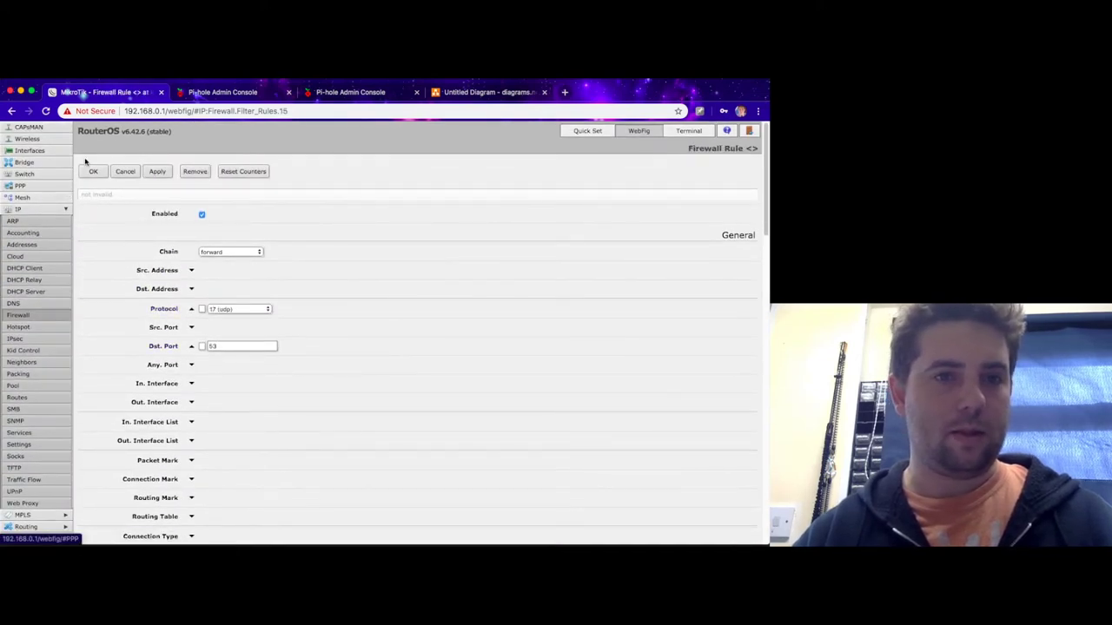
Return to the filter rules list and move the new udp port 53 accept rule directly below the fasttrack dummy rule.
click(26, 317)
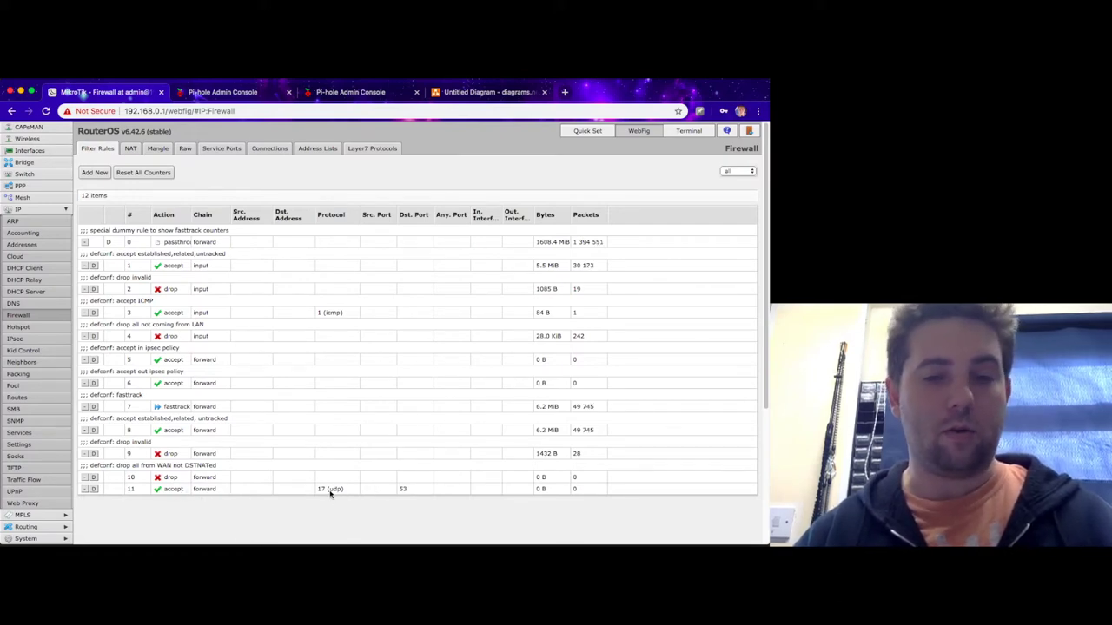
drag(170, 492, 170, 246)
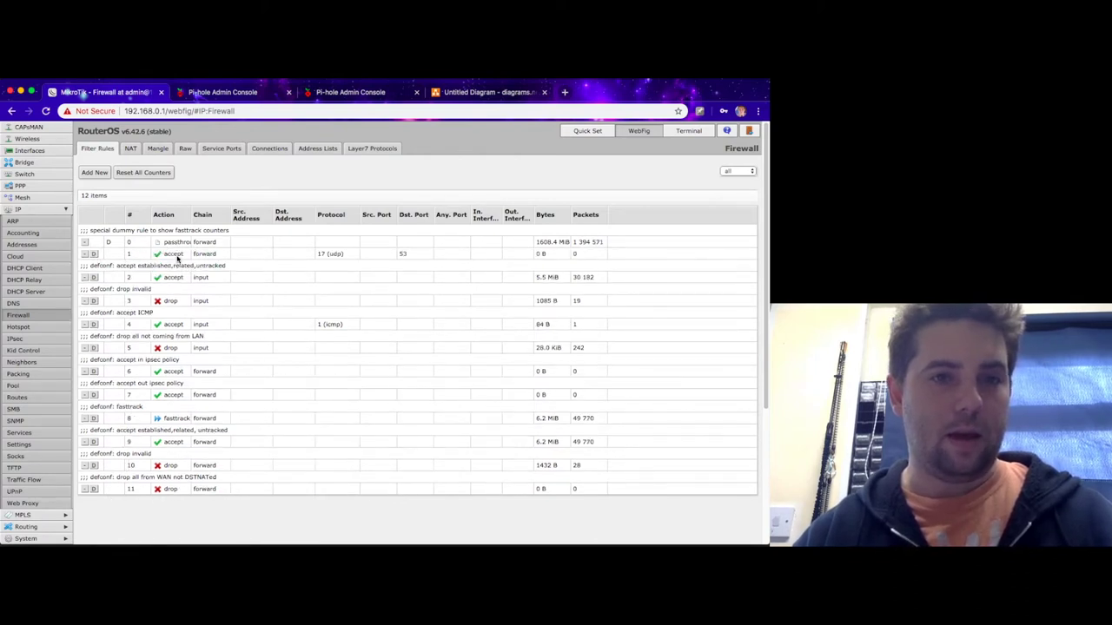
Restrict the udp port 53 accept rule to source address 192.168.0.10, apply it and return to the firewall list.
click(177, 255)
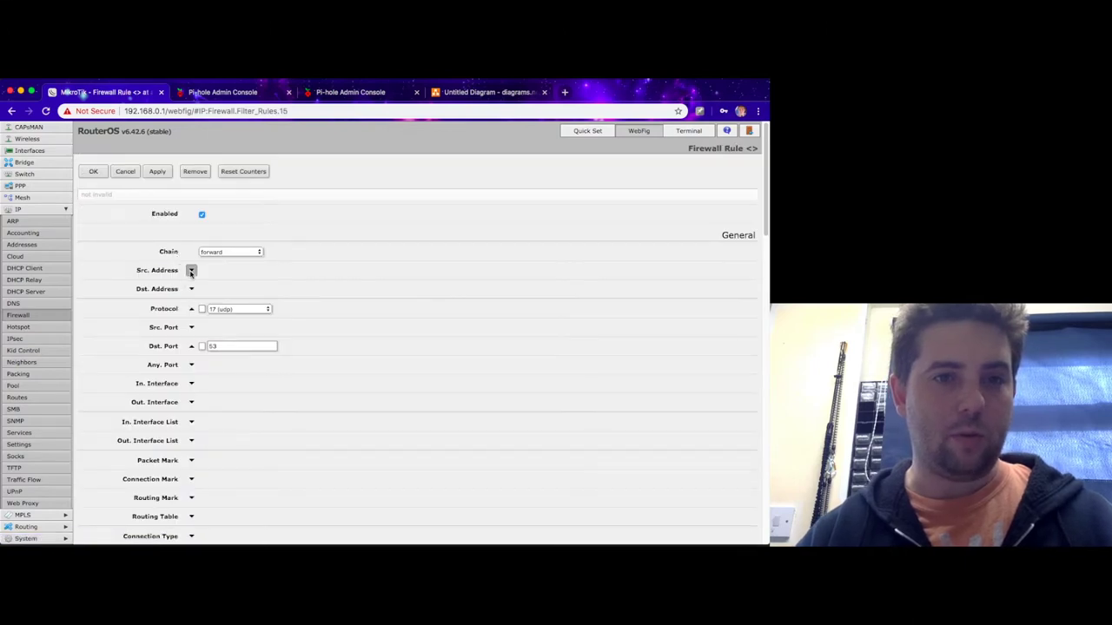
click(191, 271)
text(0.0.0.0)
text(19)
text(2.168.0.10)
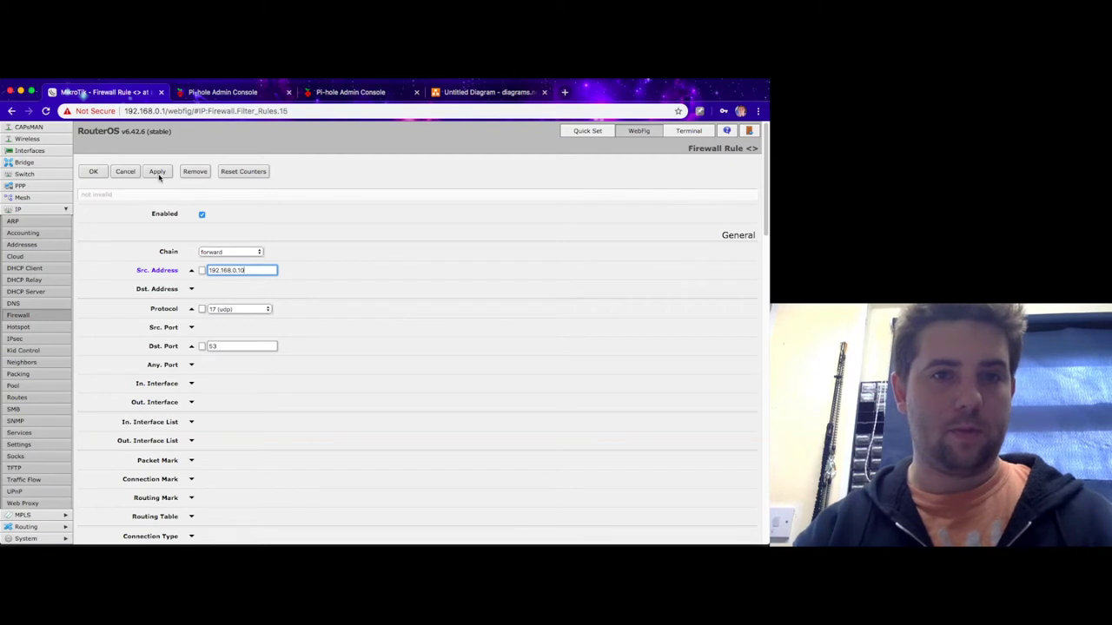
click(157, 171)
click(19, 315)
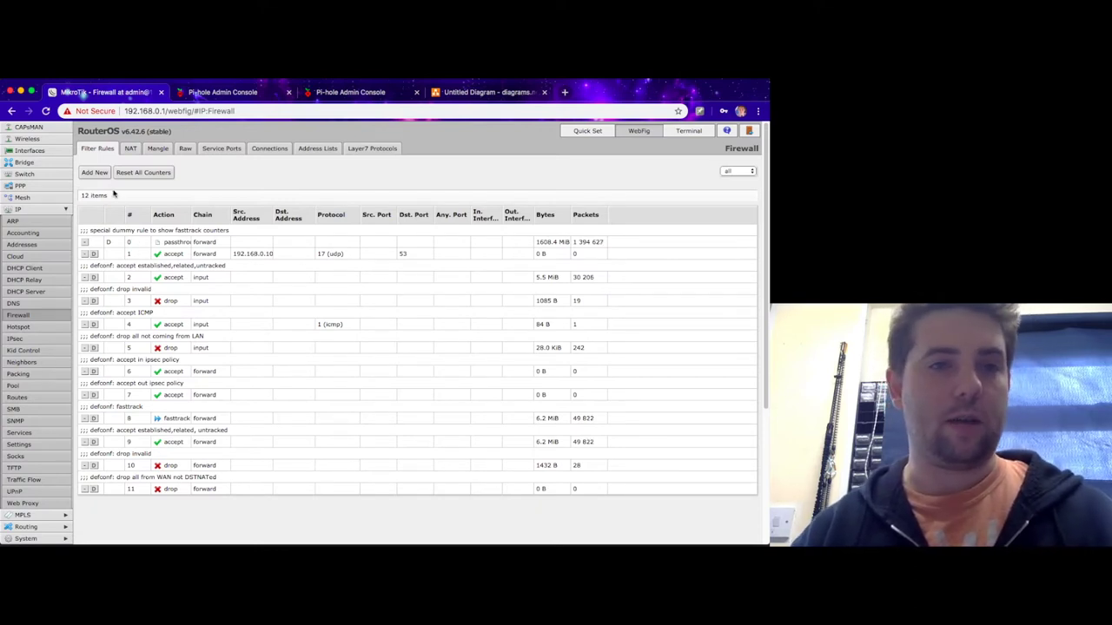
Create another forward-chain filter rule with protocol udp and destination port 53.
click(95, 172)
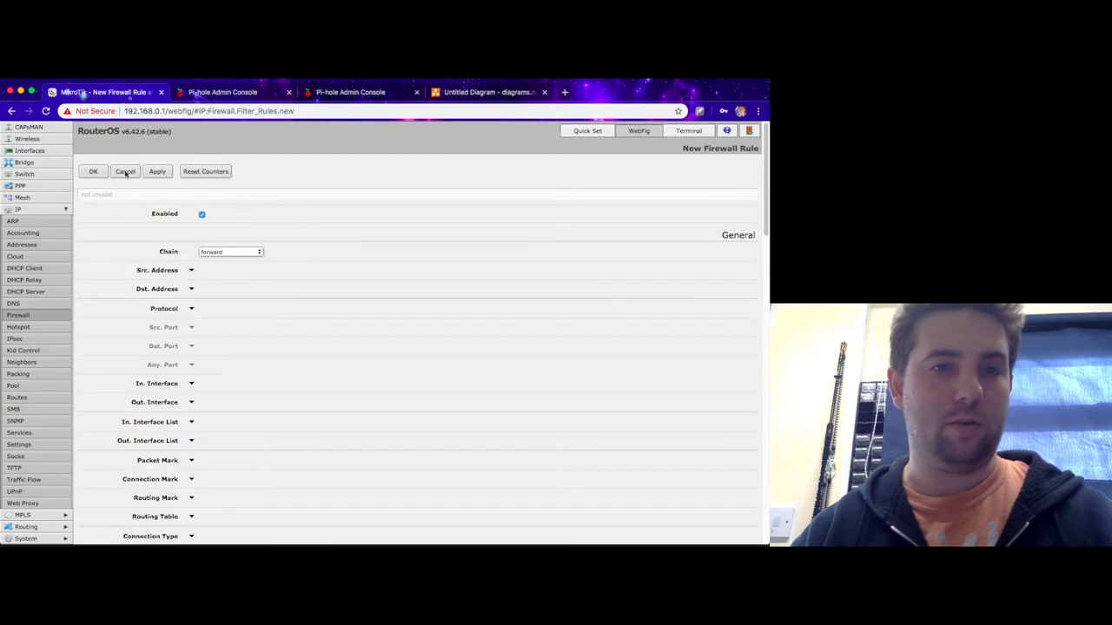
click(47, 318)
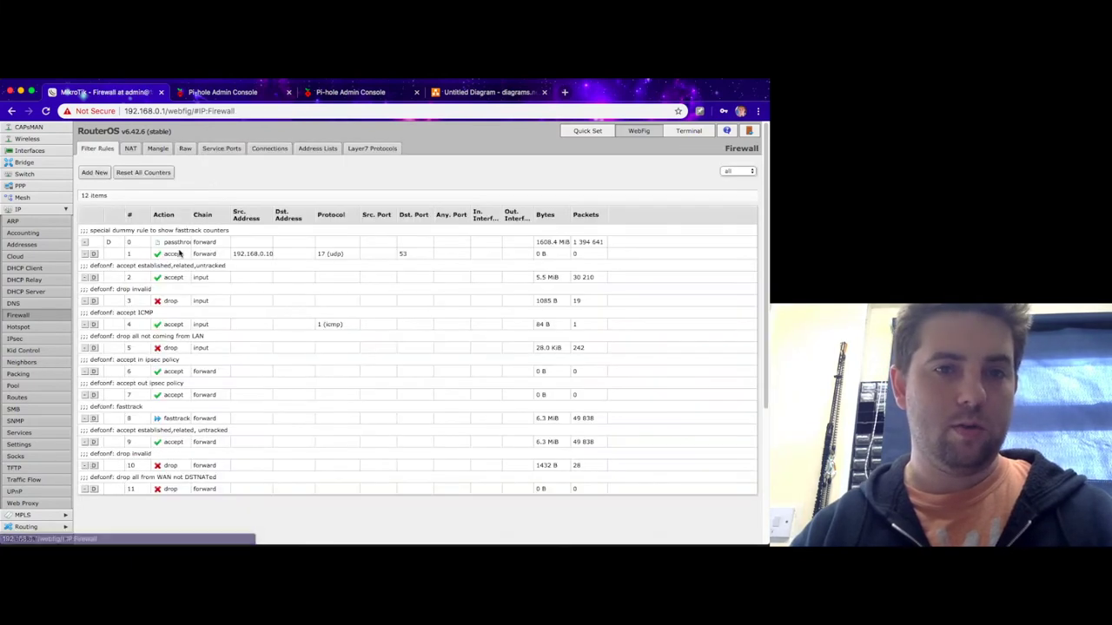
click(100, 173)
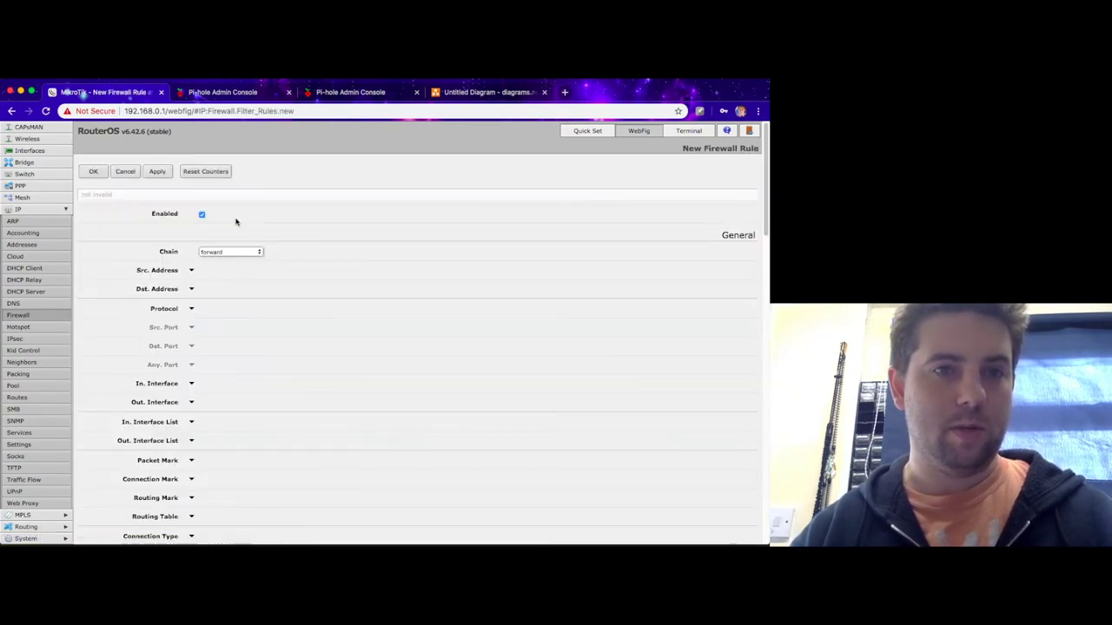
scroll(238, 249, down, 1)
click(191, 258)
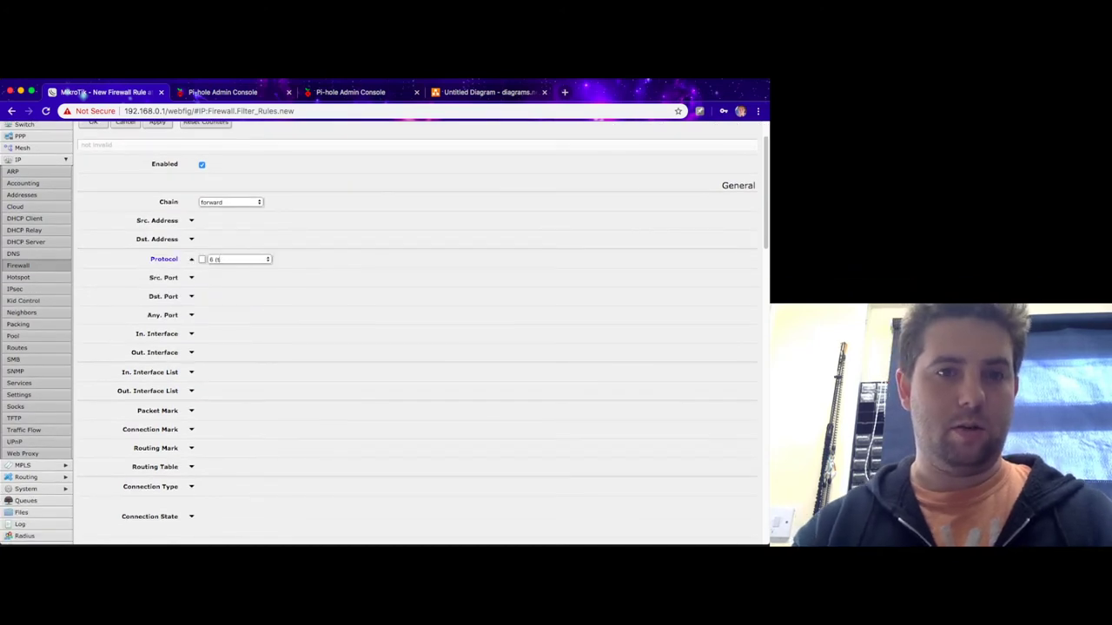
key(BackSpace)
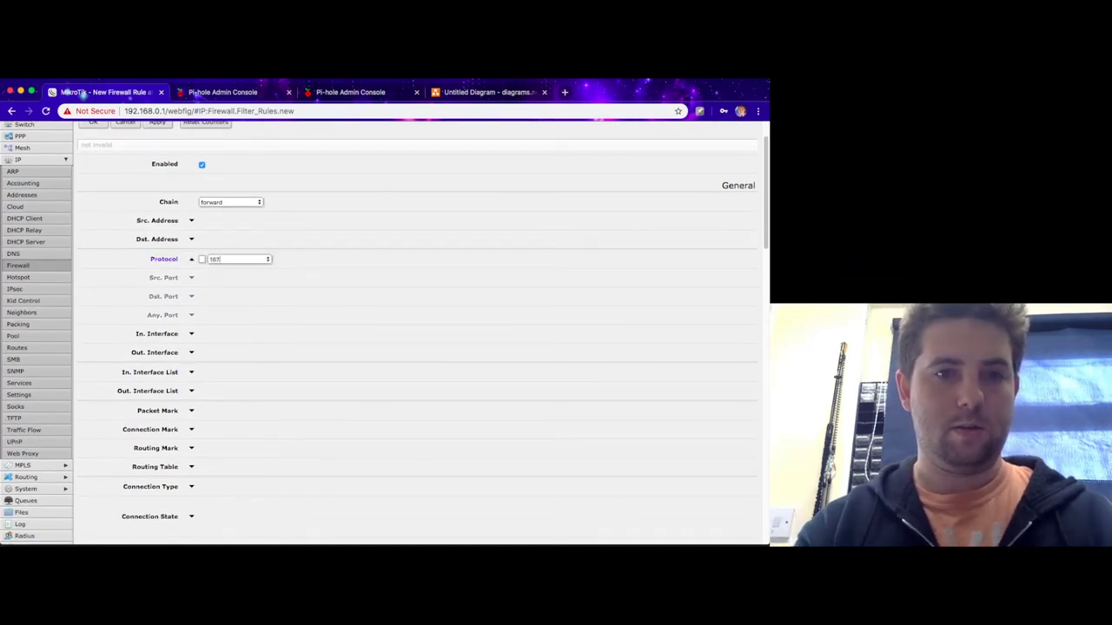
click(266, 261)
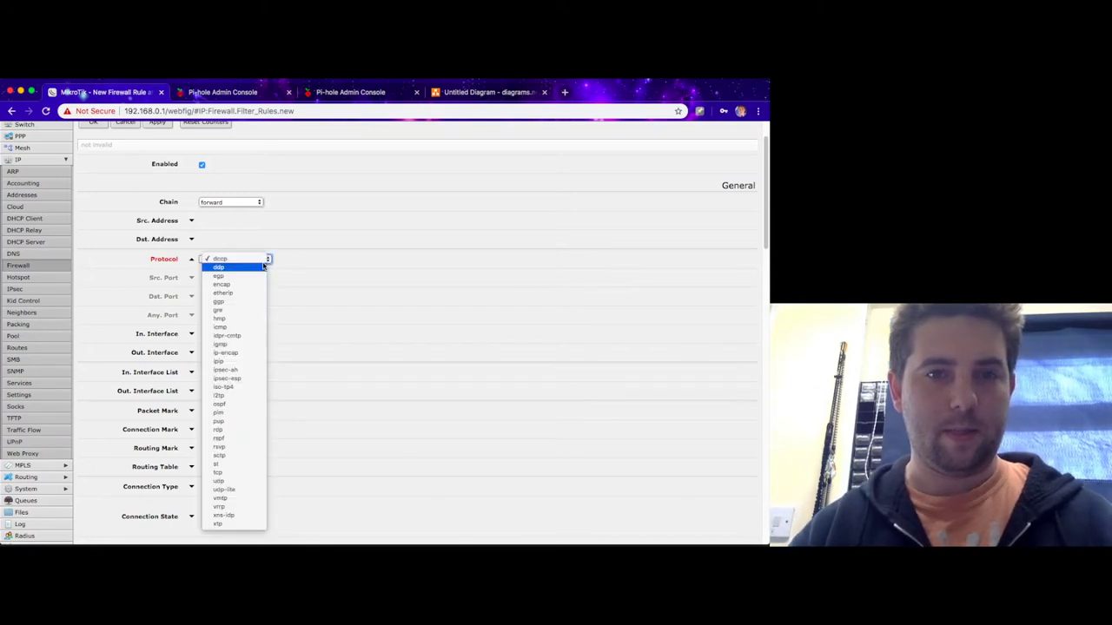
click(244, 482)
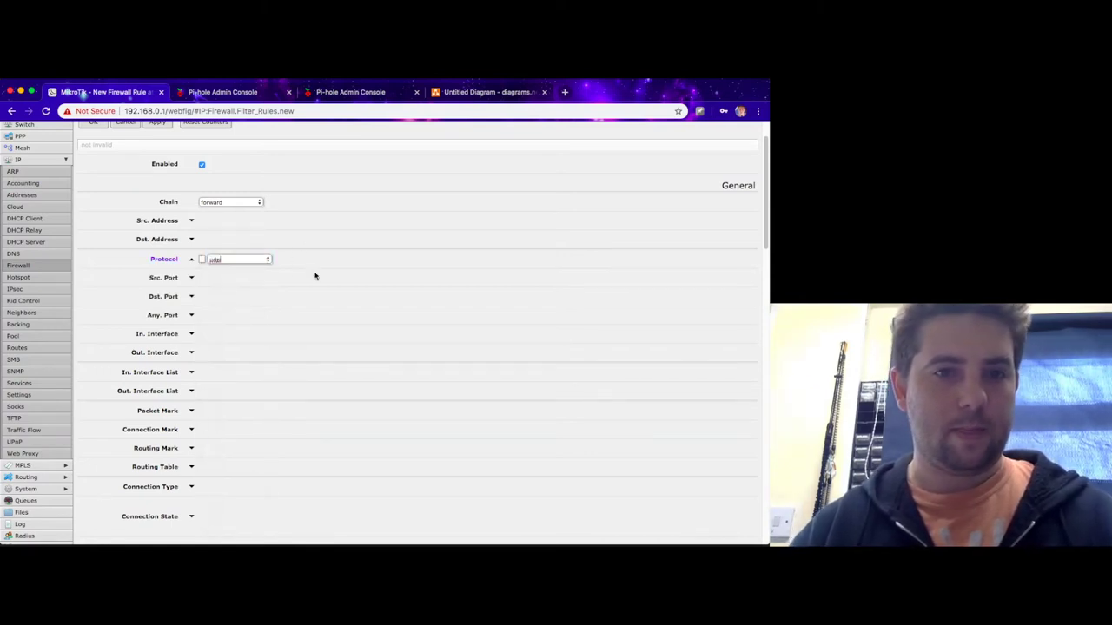
click(192, 296)
click(229, 297)
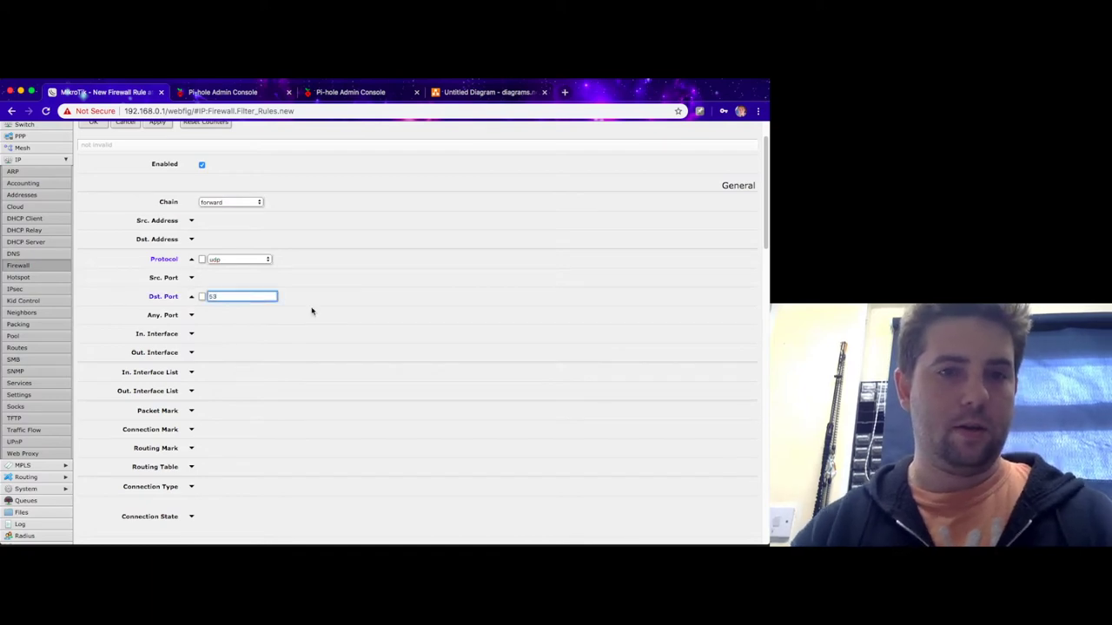
text(53)
Set the second udp port 53 rule's action to drop and apply the rule.
scroll(312, 311, down, 15)
click(262, 194)
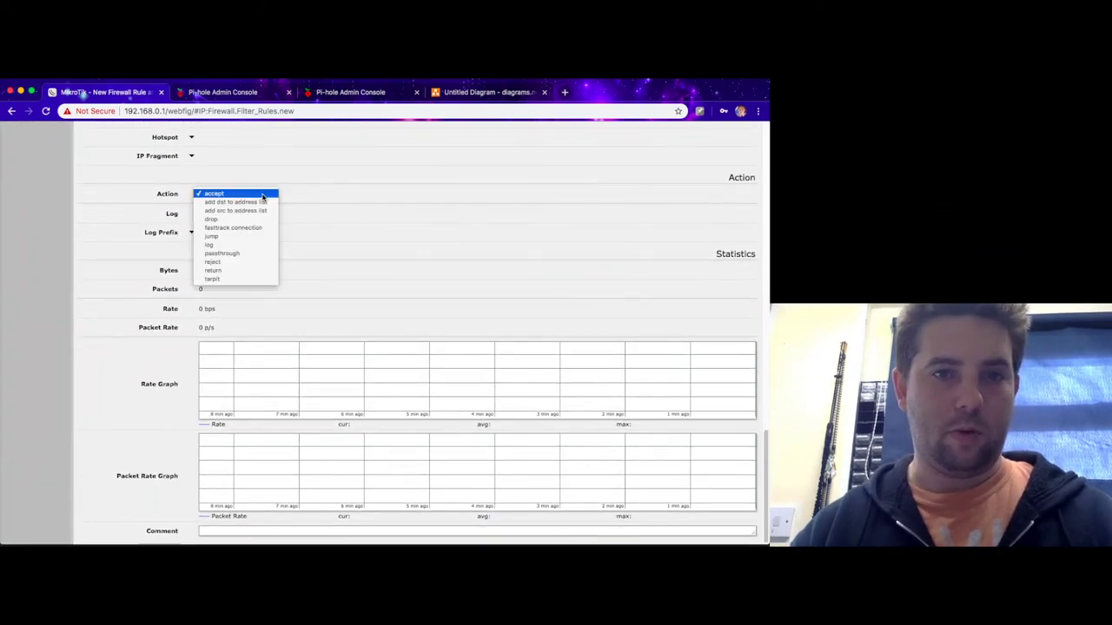
click(261, 219)
scroll(261, 223, up, 15)
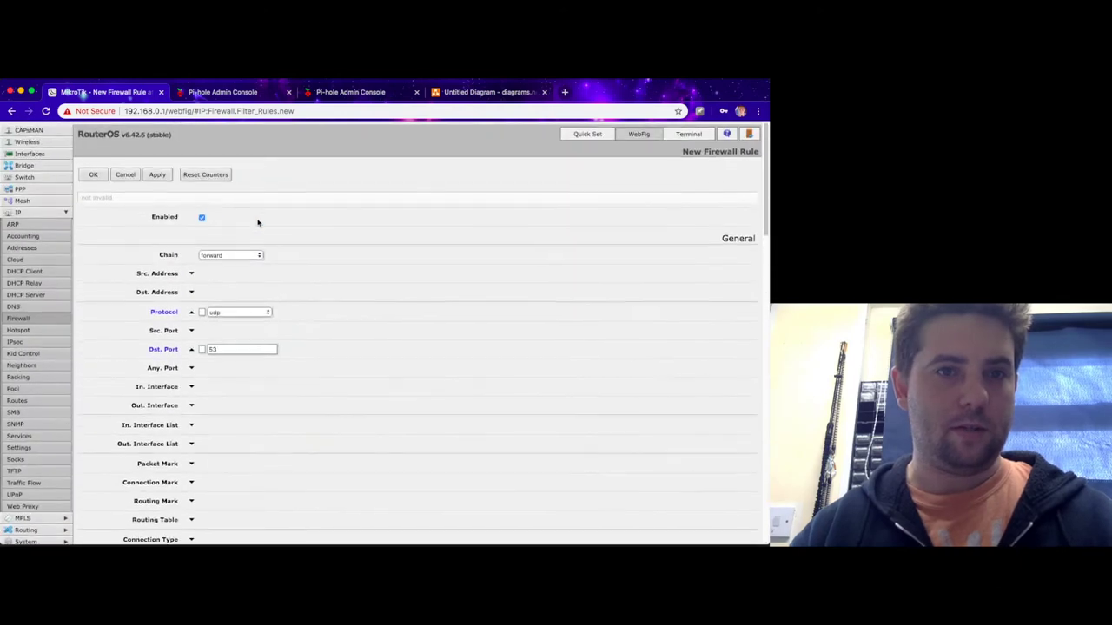
click(156, 174)
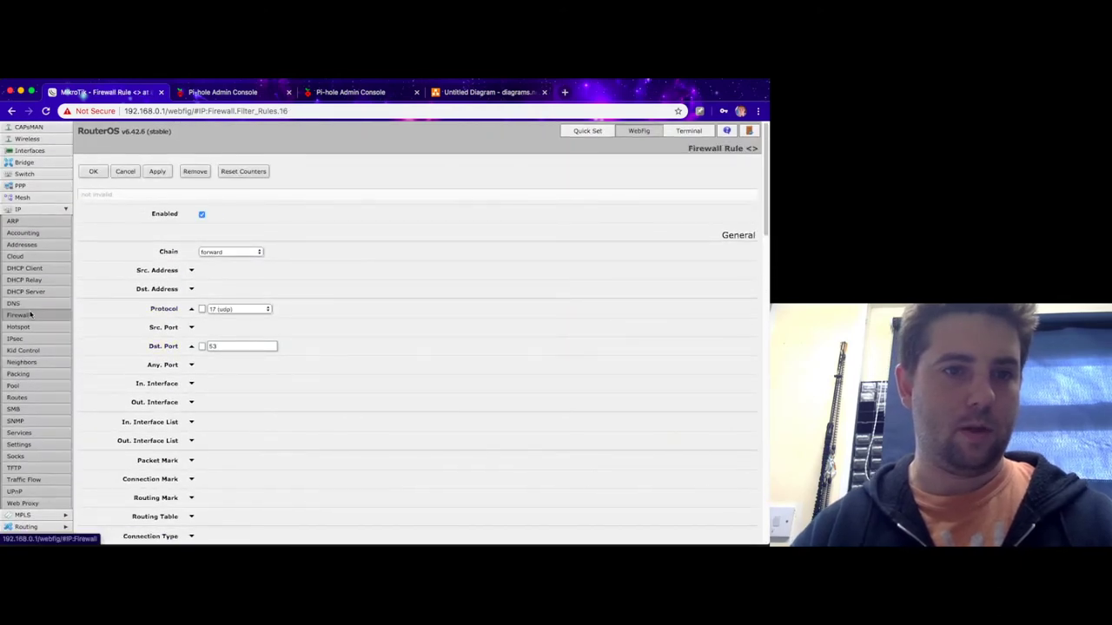
Move the udp port 53 drop rule directly below the 192.168.0.10 accept rule in the filter list, and disable both rules.
click(31, 315)
drag(210, 502, 222, 255)
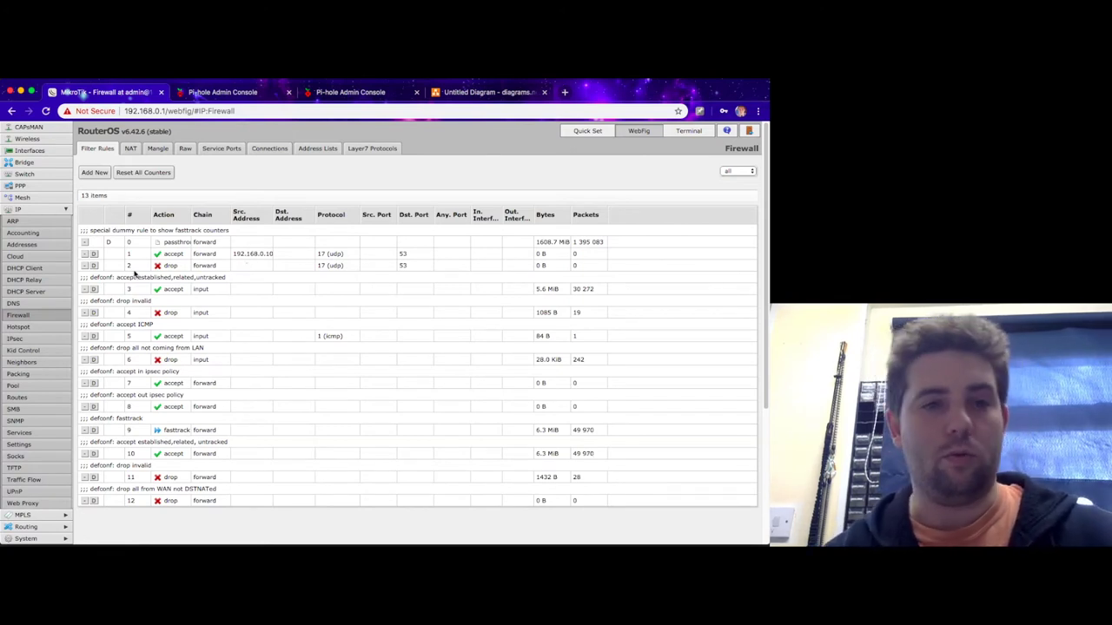
click(93, 265)
click(94, 254)
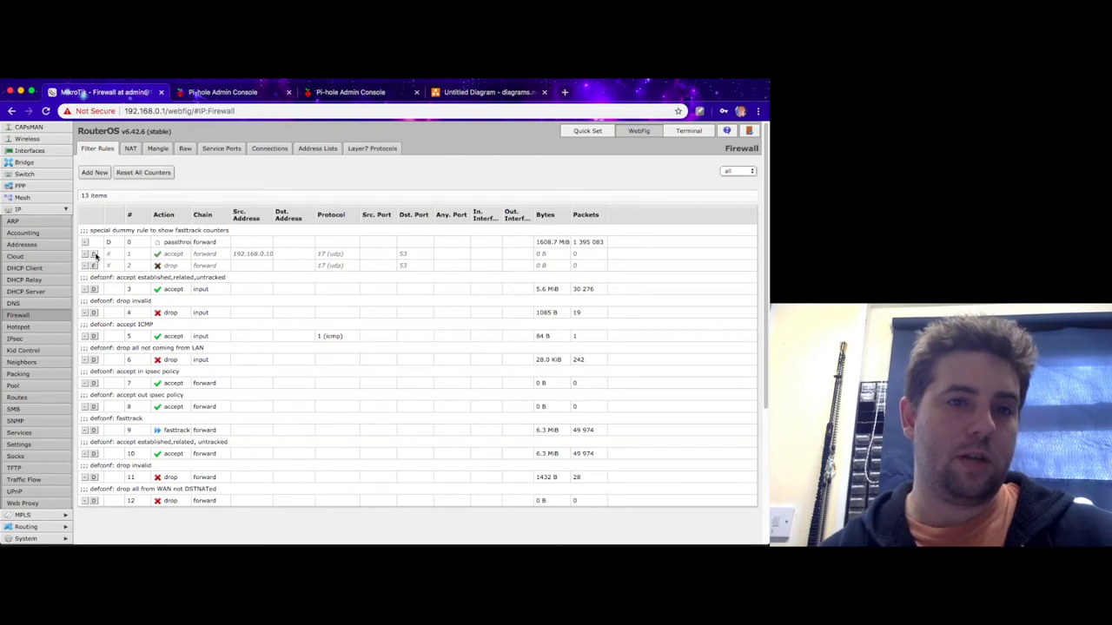
Switch to the macOS Terminal and run "nslookup google.co.uk - 1.1.1.1" to test an external DNS server.
click(319, 540)
text(nslookup)
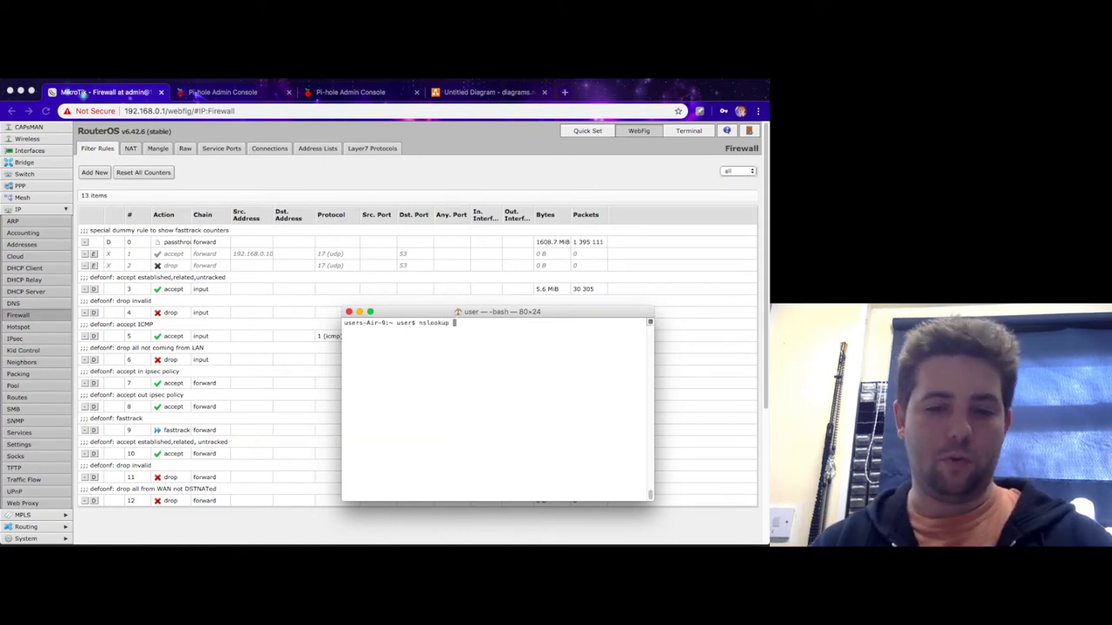
text(google.co.uk)
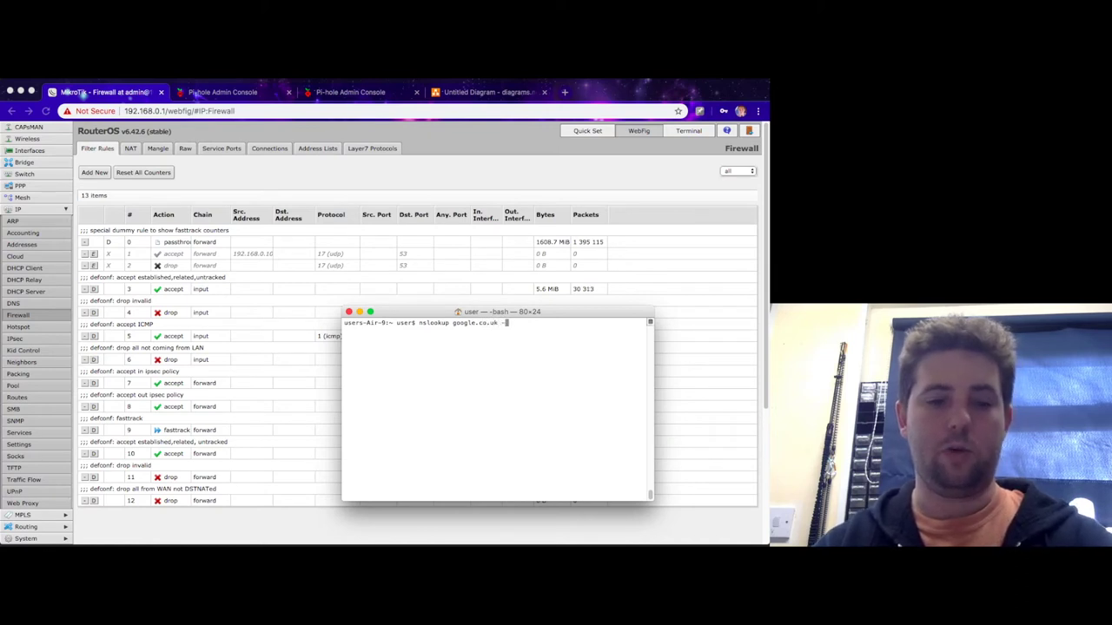
text( - 1.1.1.)
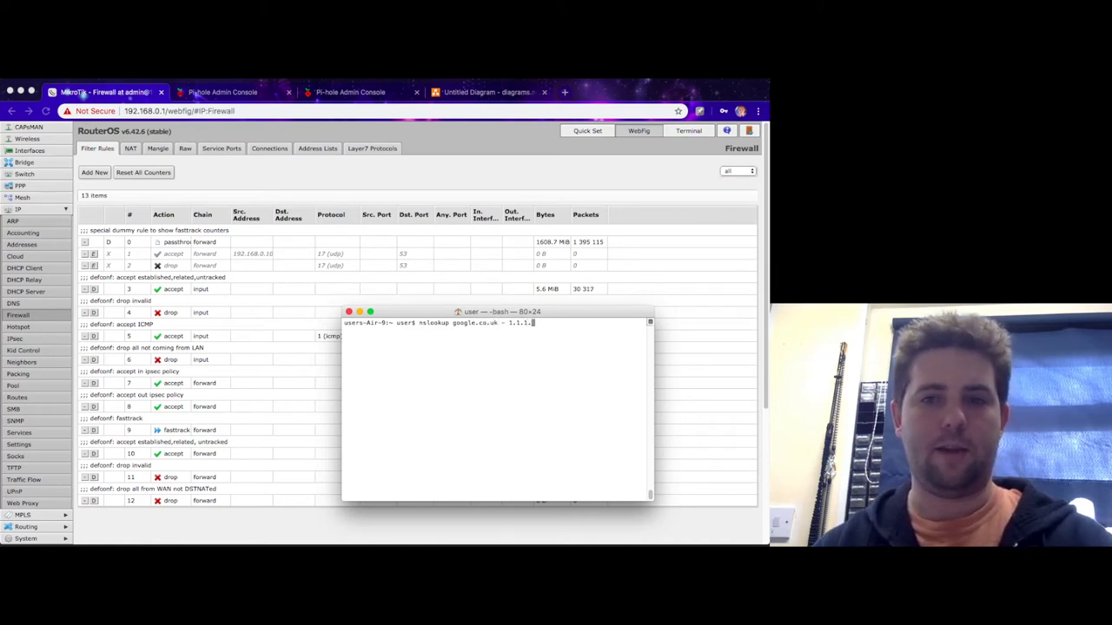
text(1)
key(Return)
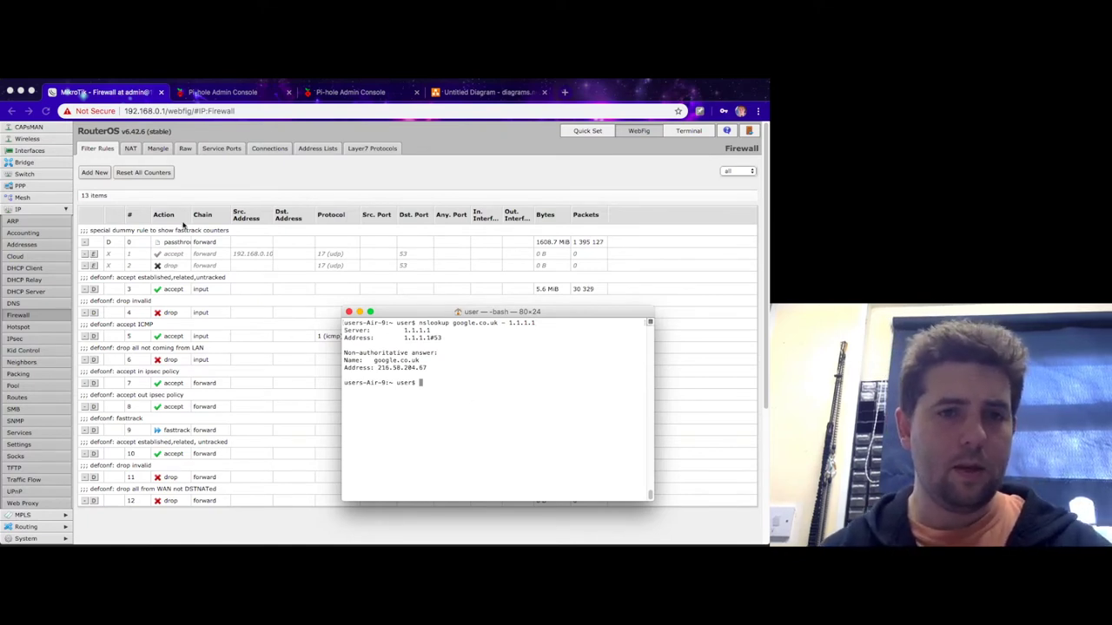
Run "nslookup google.co.uk - 192.168.0.10" to test the local DNS server, and return to the firewall rules in the browser.
key(Up)
key(BackSpace)
key(BackSpace)
key(BackSpace)
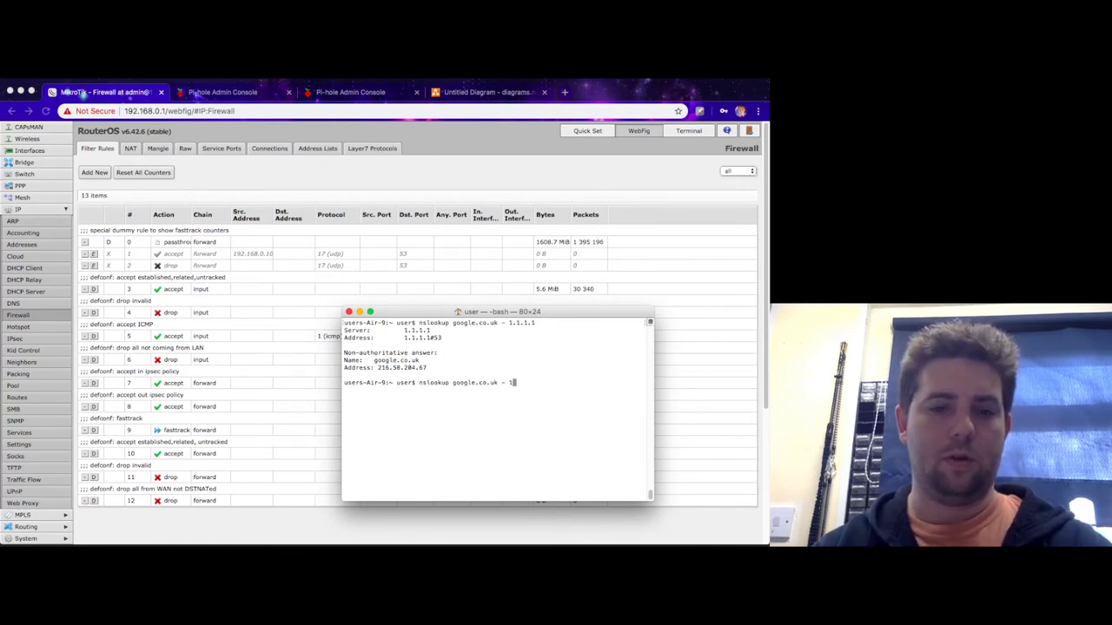
text(92)
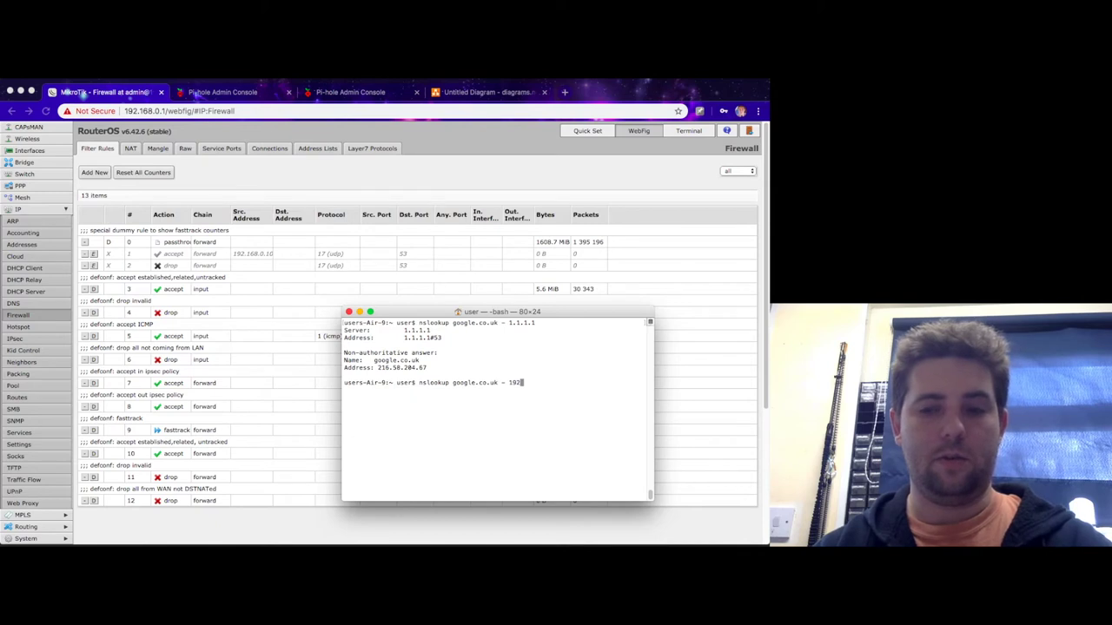
text(.168.0.10)
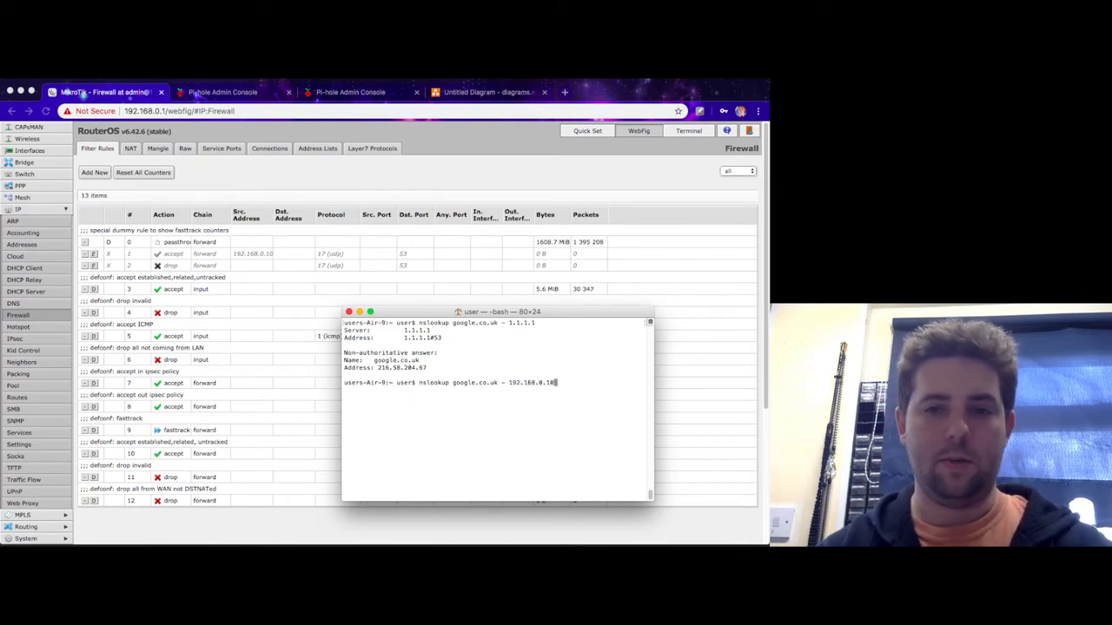
key(Return)
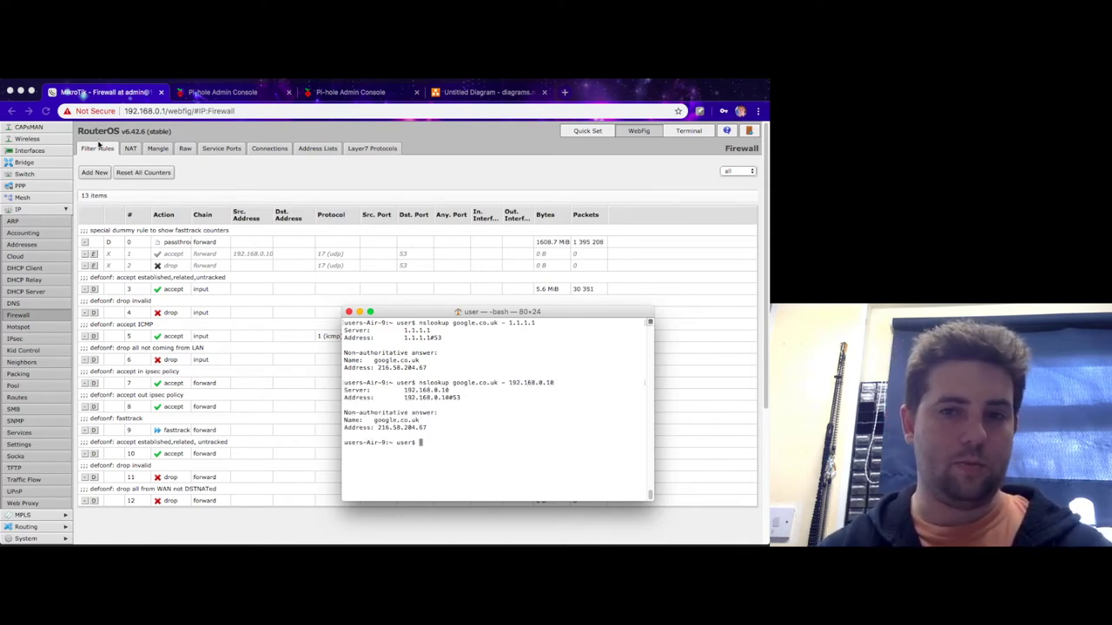
click(225, 184)
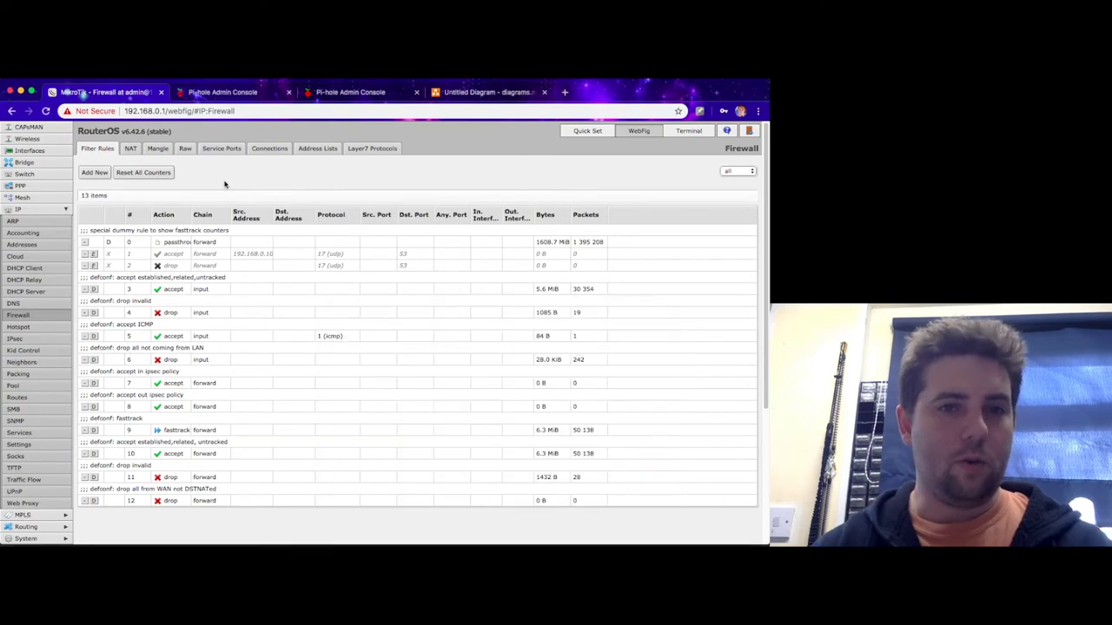
Enable the udp port 53 drop rule and rerun "nslookup google.co.uk - 192.168.0.10" in the Terminal.
click(93, 266)
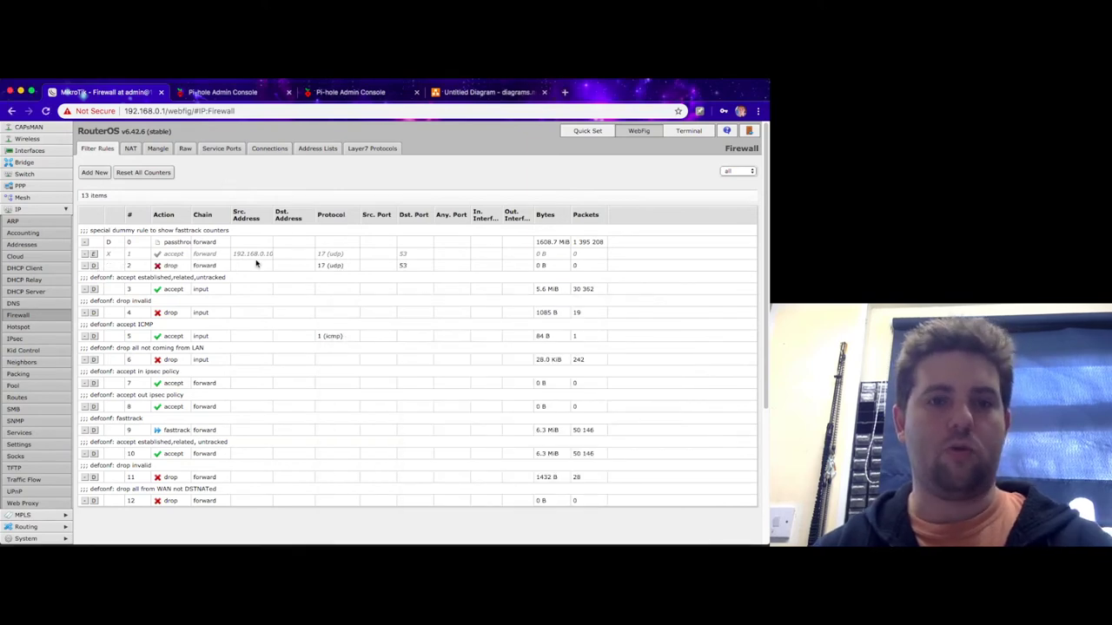
key(super+Tab)
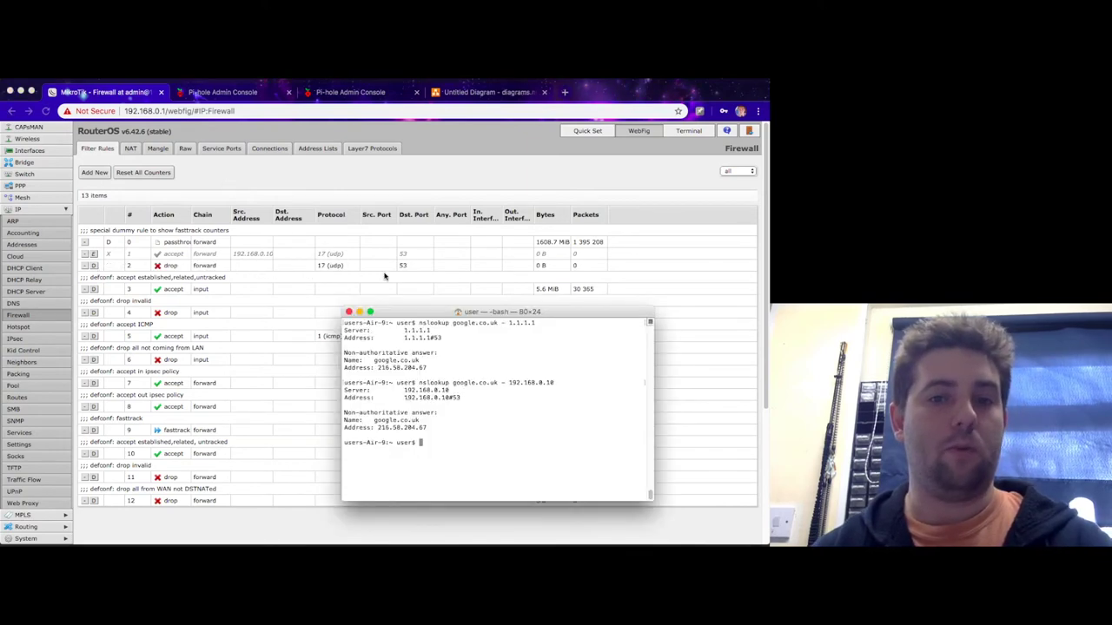
key(Up)
key(Return)
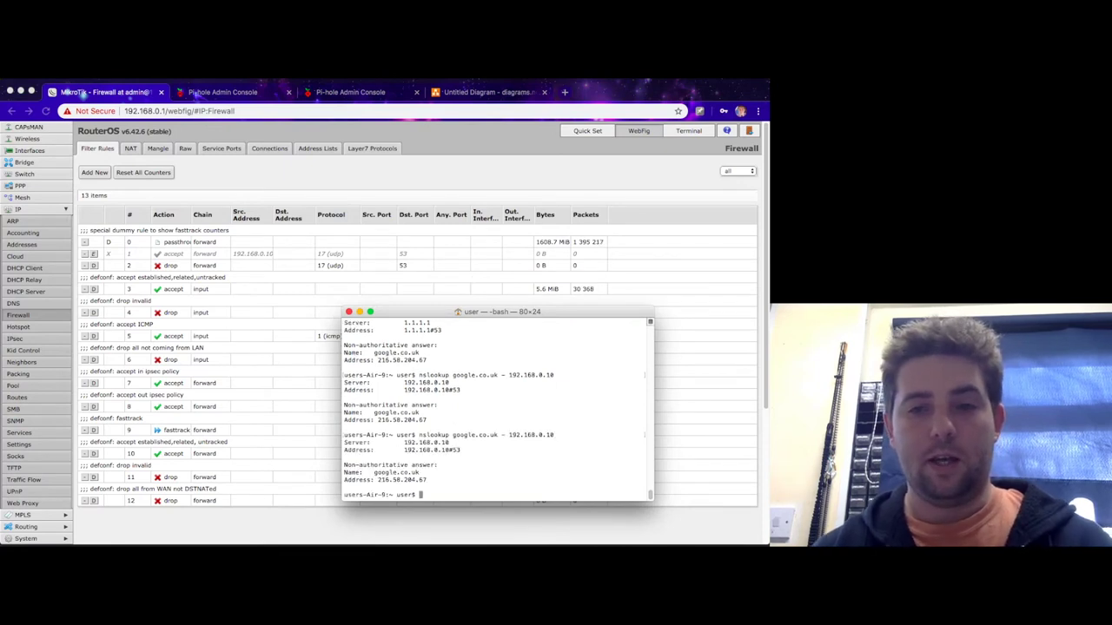
Run "nslookup google.co.uk - 1.1.1.1" to test the external DNS server against the drop rule, and abort the lookup.
key(Up)
key(BackSpace)
key(BackSpace)
key(BackSpace)
key(BackSpace)
key(BackSpace)
key(BackSpace)
key(BackSpace)
key(BackSpace)
key(BackSpace)
key(BackSpace)
key(BackSpace)
key(BackSpace)
text(1.1.1.1)
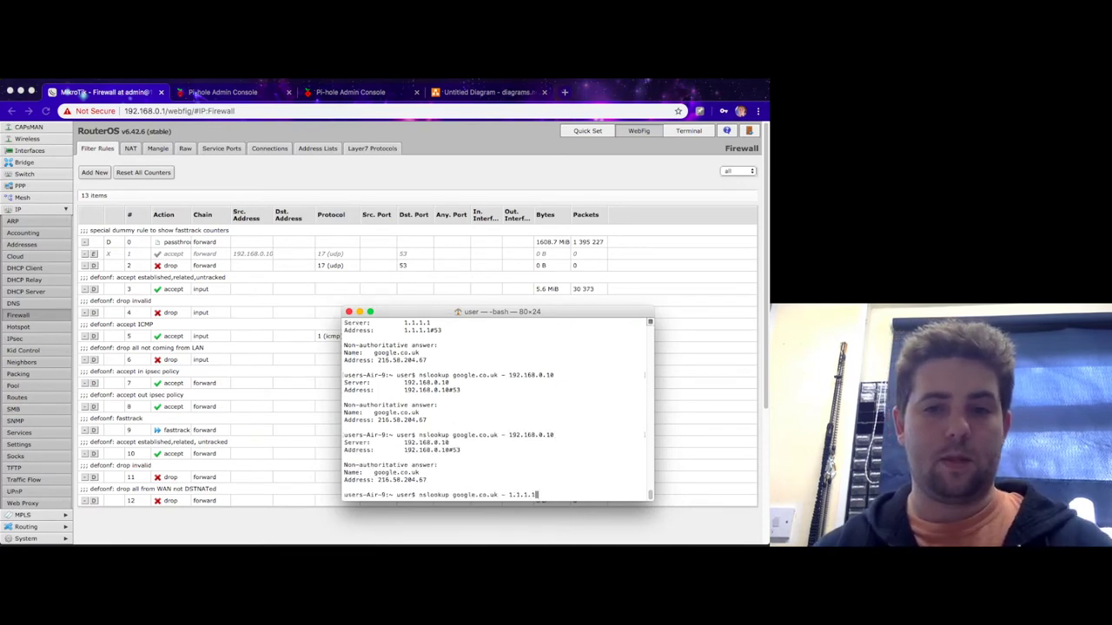
key(Return)
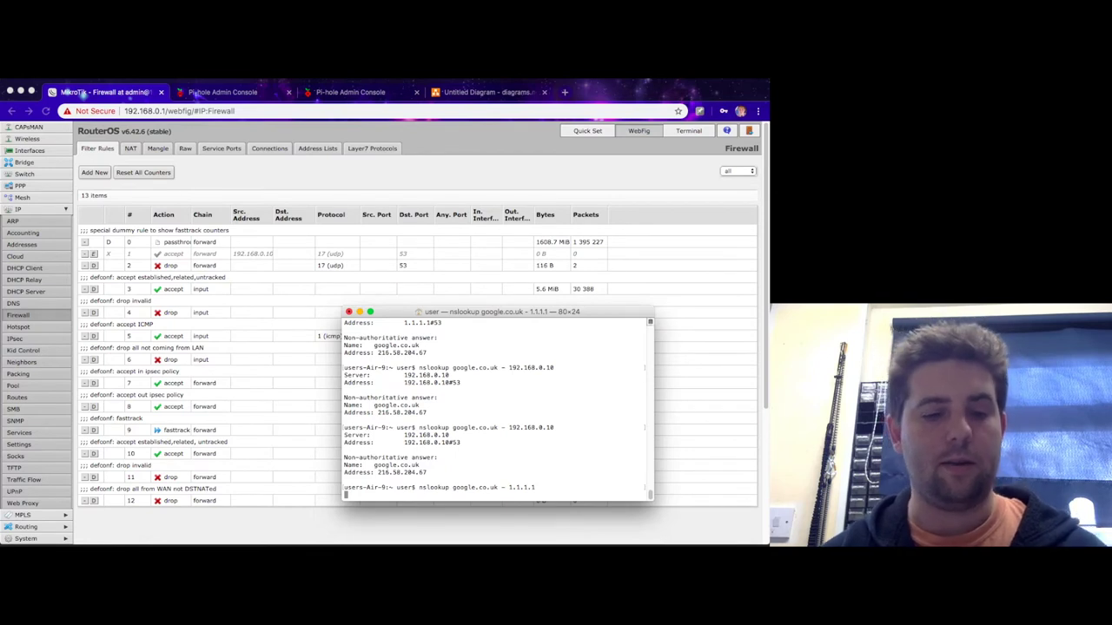
key(ctrl+c)
Enable the 192.168.0.10 udp port 53 accept rule in the browser and run "nslookup google.co.uk - 192.168.0.10" again in the Terminal.
key(Up)
key(Up)
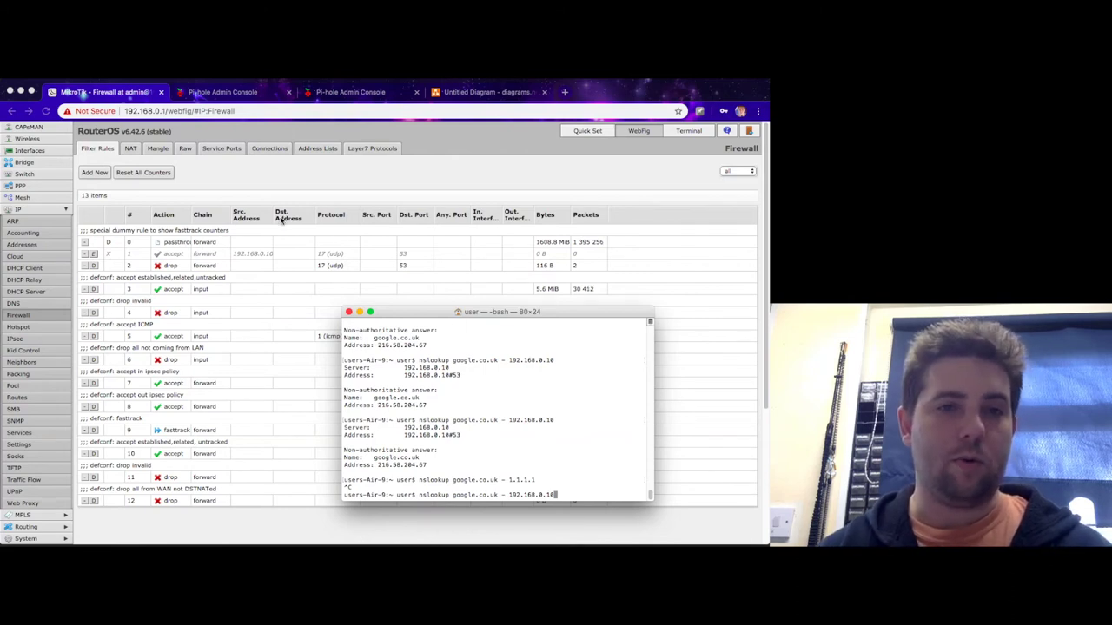
key(Down)
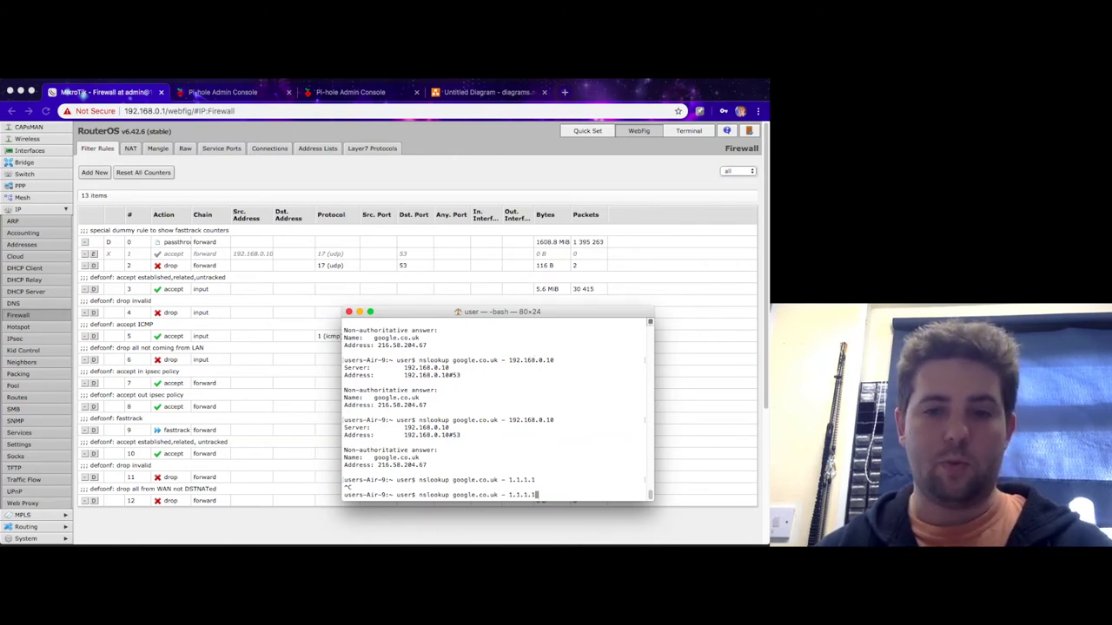
key(Up)
key(super+Tab)
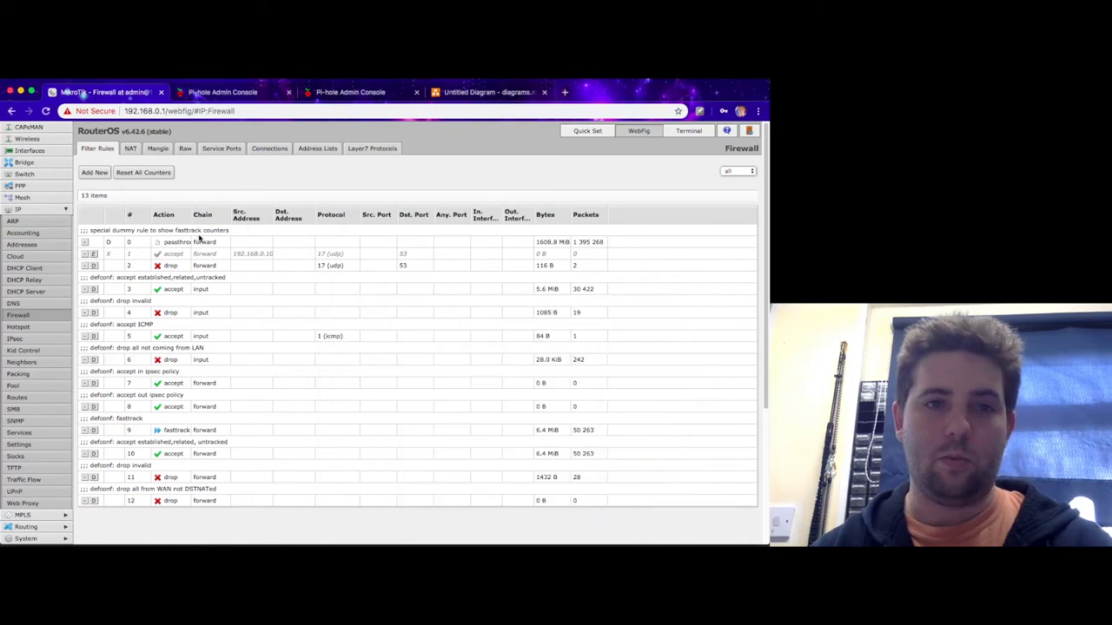
click(94, 254)
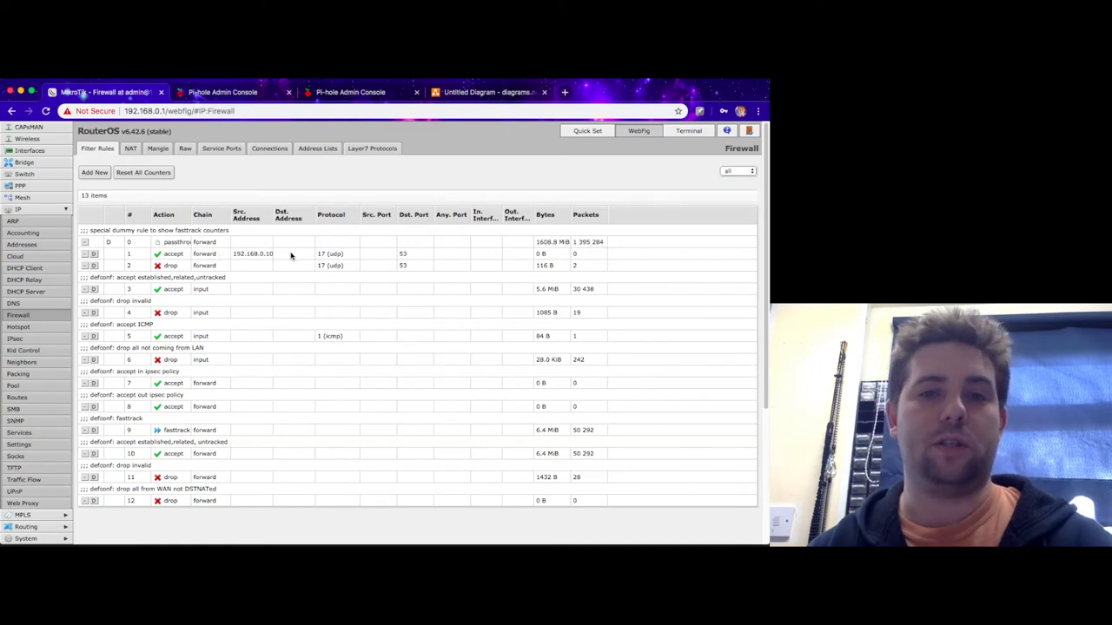
key(super+Tab)
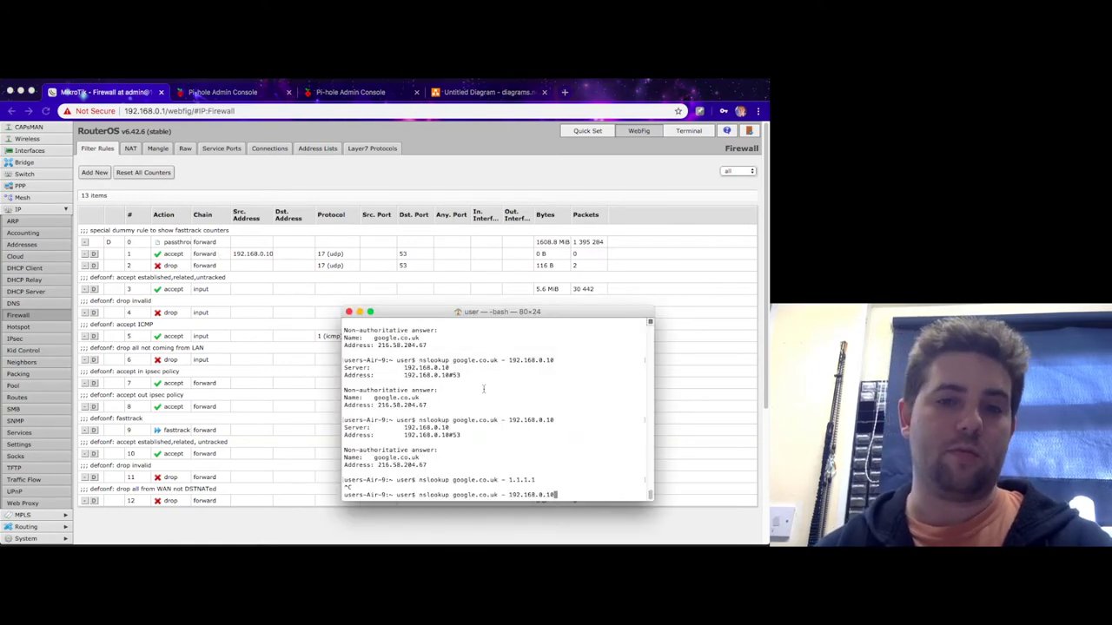
key(Return)
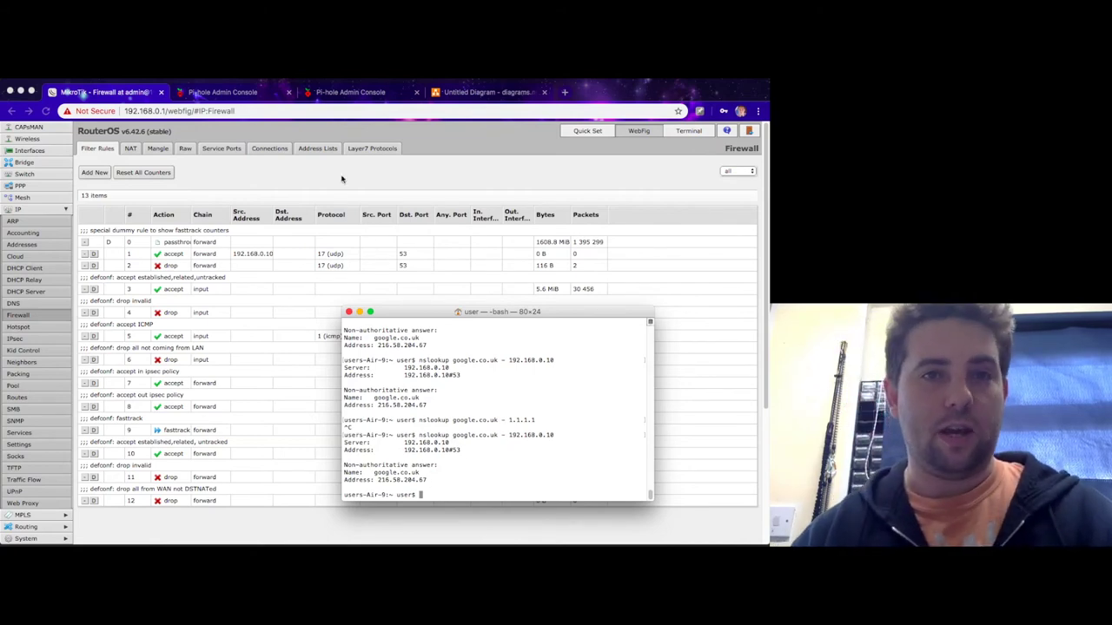
Switch to the Pi-hole admin console at 192.168.0.10 and add google.co.uk to its blacklist.
click(235, 92)
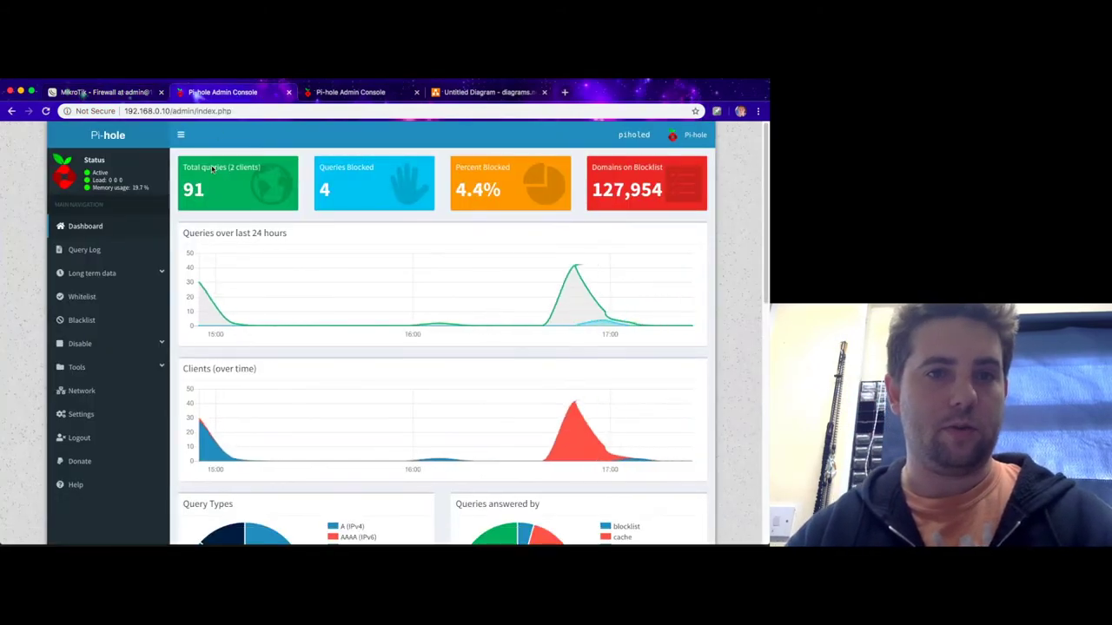
click(82, 320)
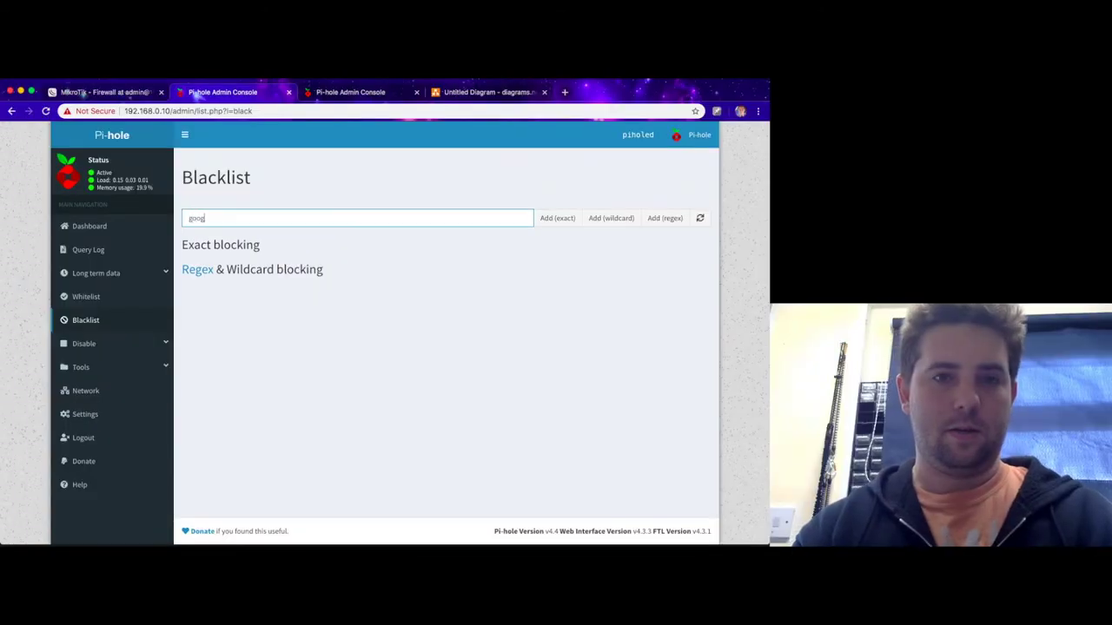
text(.uk)
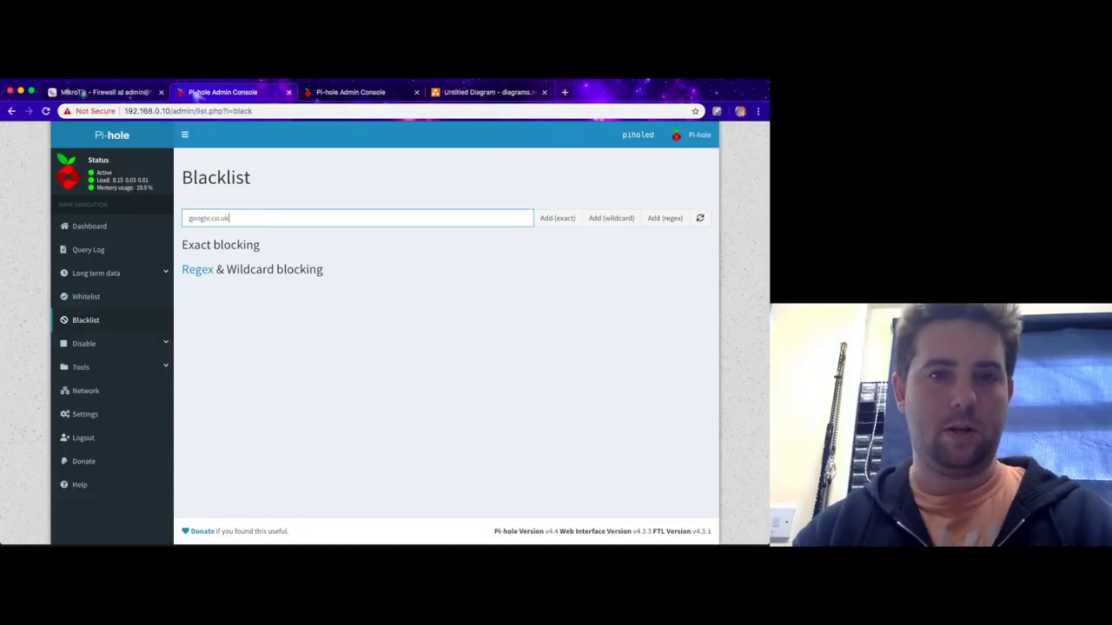
key(Return)
Switch to the Terminal, rerun "nslookup google.co.uk - 192.168.0.10", and examine the address returned for the blacklisted domain.
key(super+Tab)
key(Up)
key(Return)
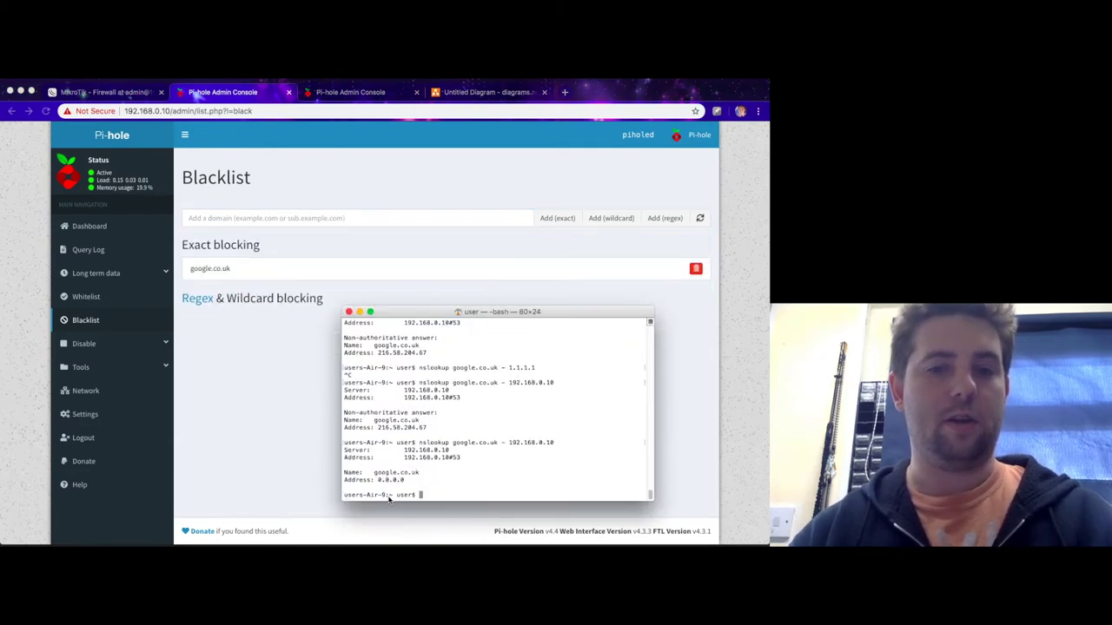
triple_click(408, 482)
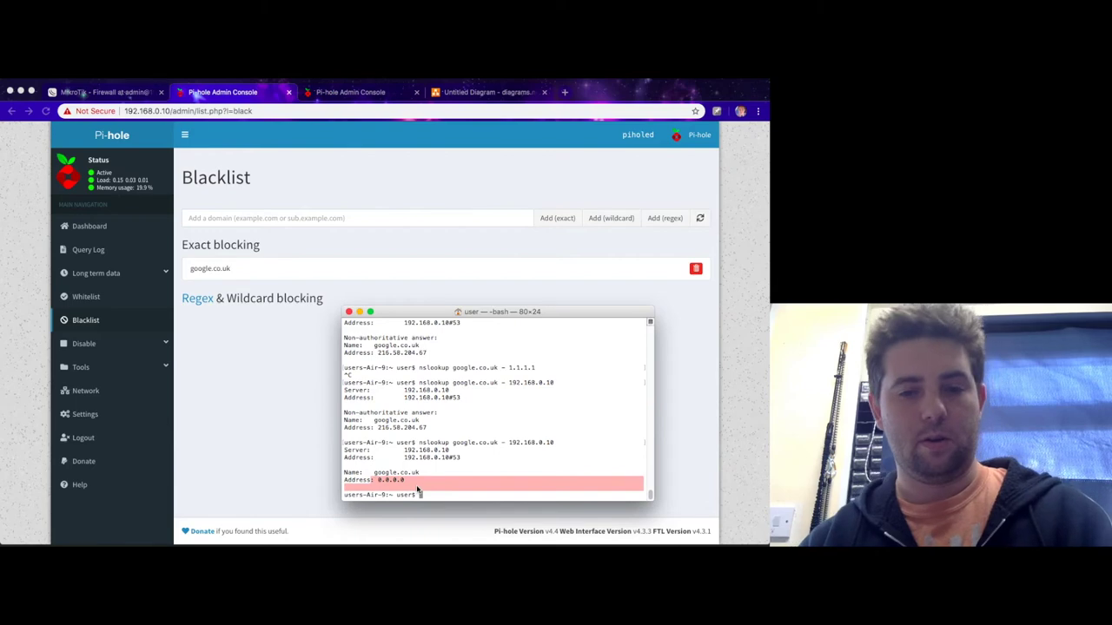
click(446, 481)
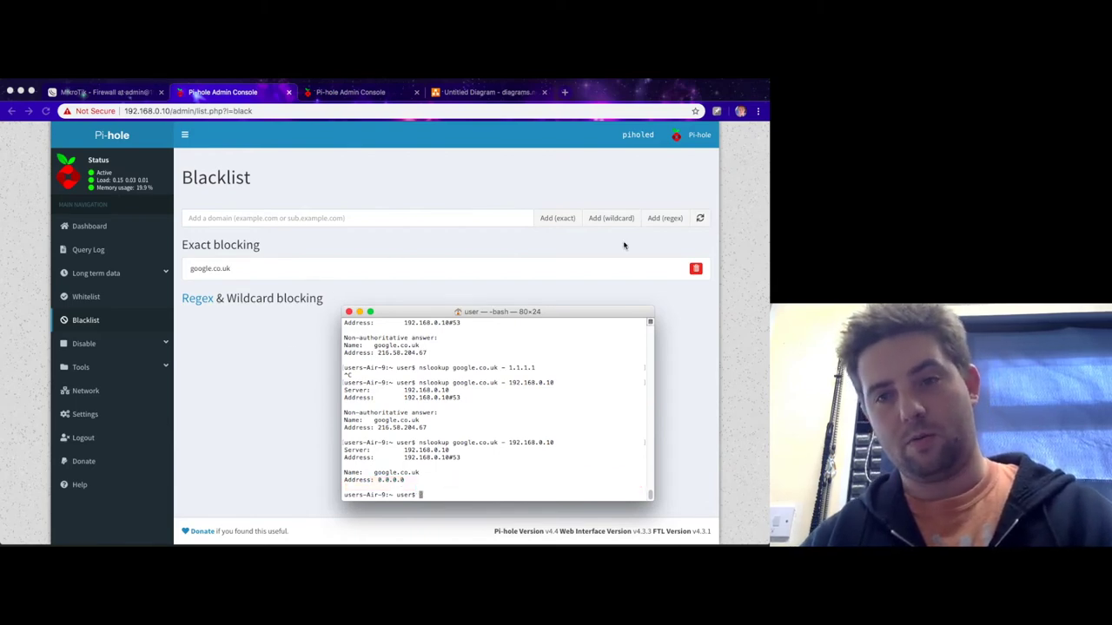
Remove google.co.uk from the Pi-hole blacklist, and disable both udp port 53 rules in the MikroTik firewall.
click(696, 269)
click(697, 270)
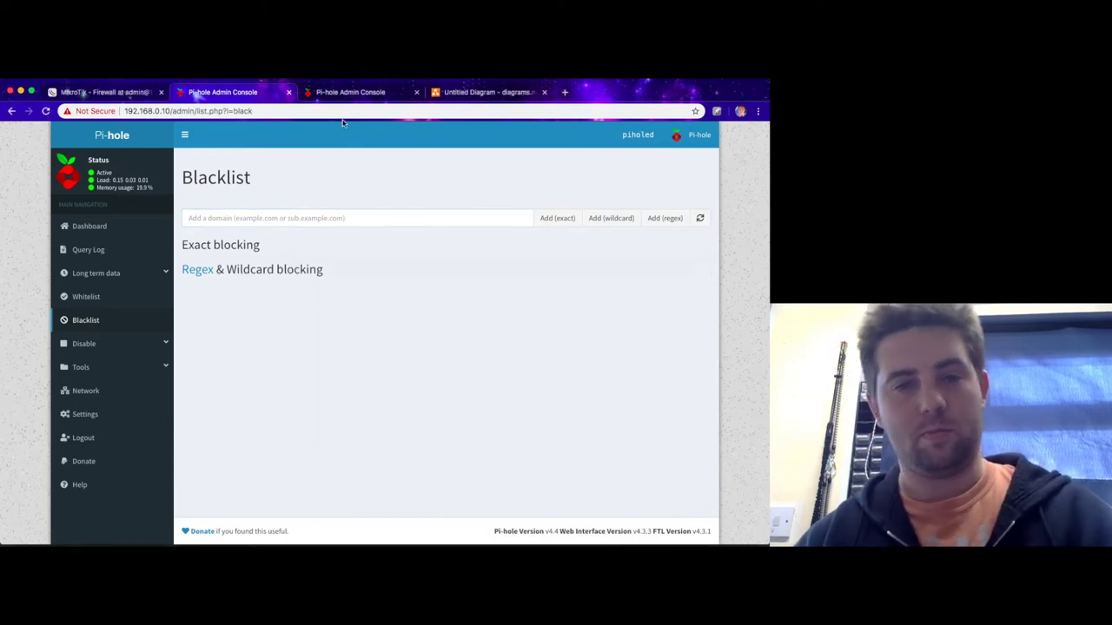
click(124, 93)
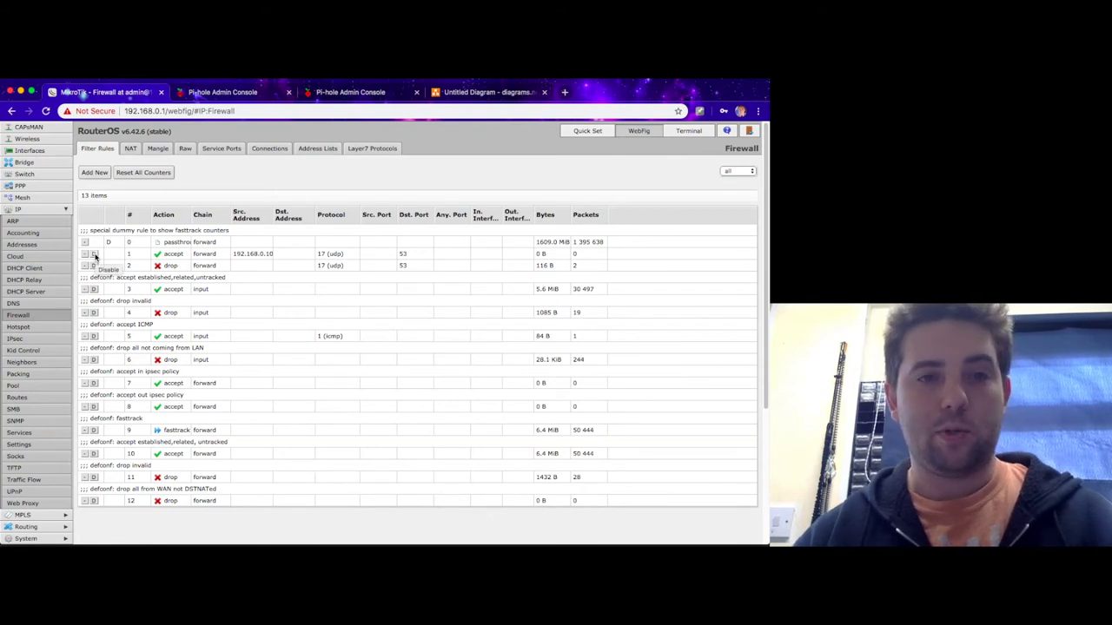
click(94, 253)
click(94, 265)
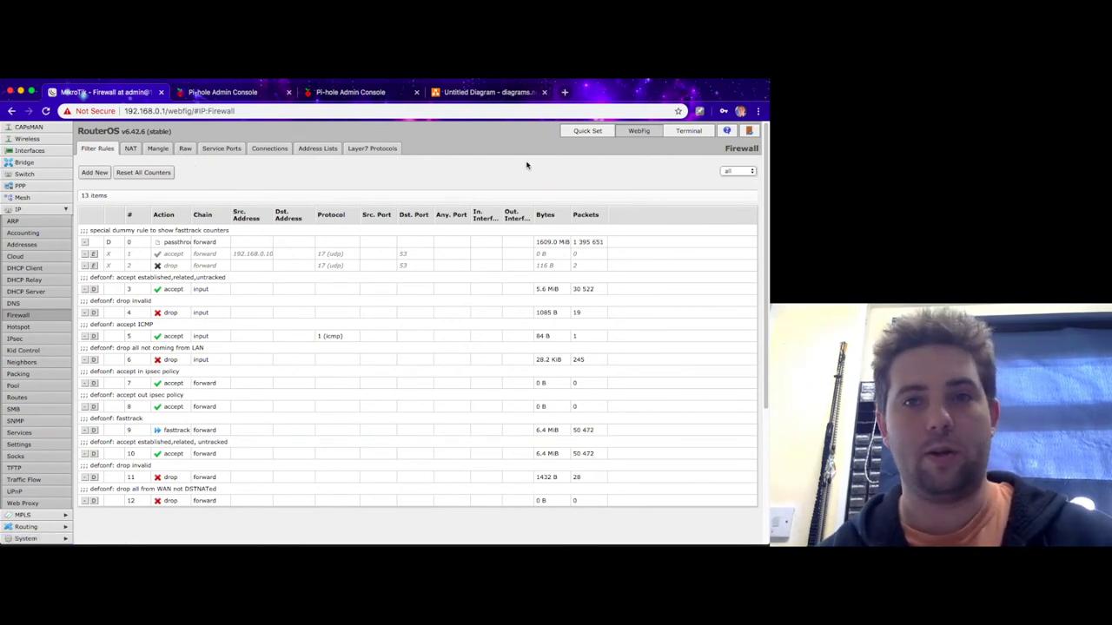
Review the network diagram and the DNS Servers setting of the 192.168.0.0/24 DHCP network without saving changes, and return to the firewall rules.
click(487, 92)
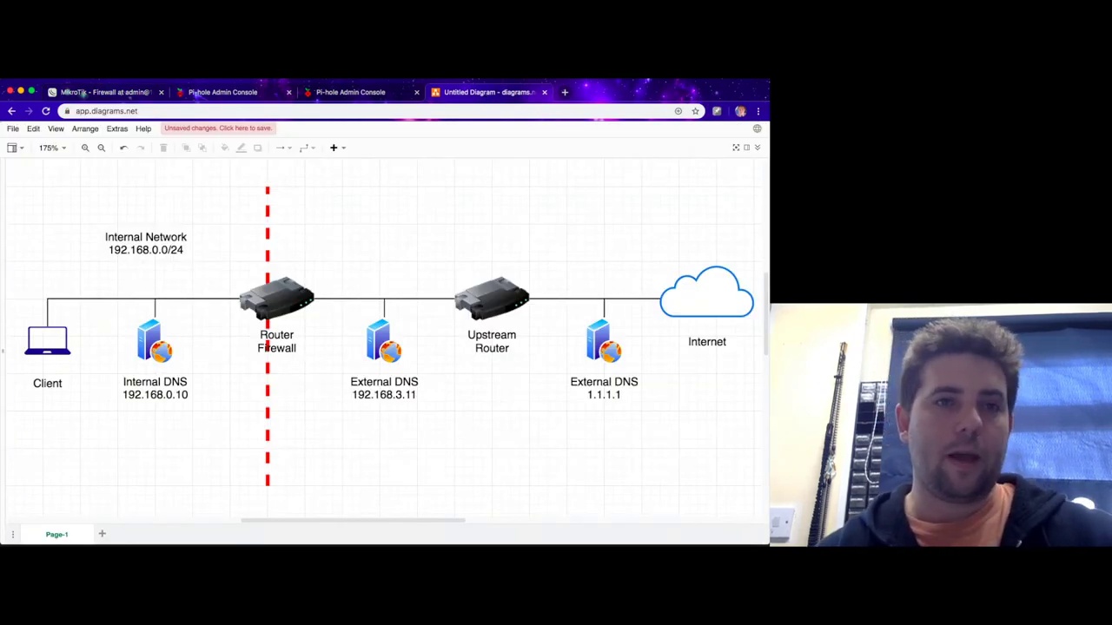
click(102, 92)
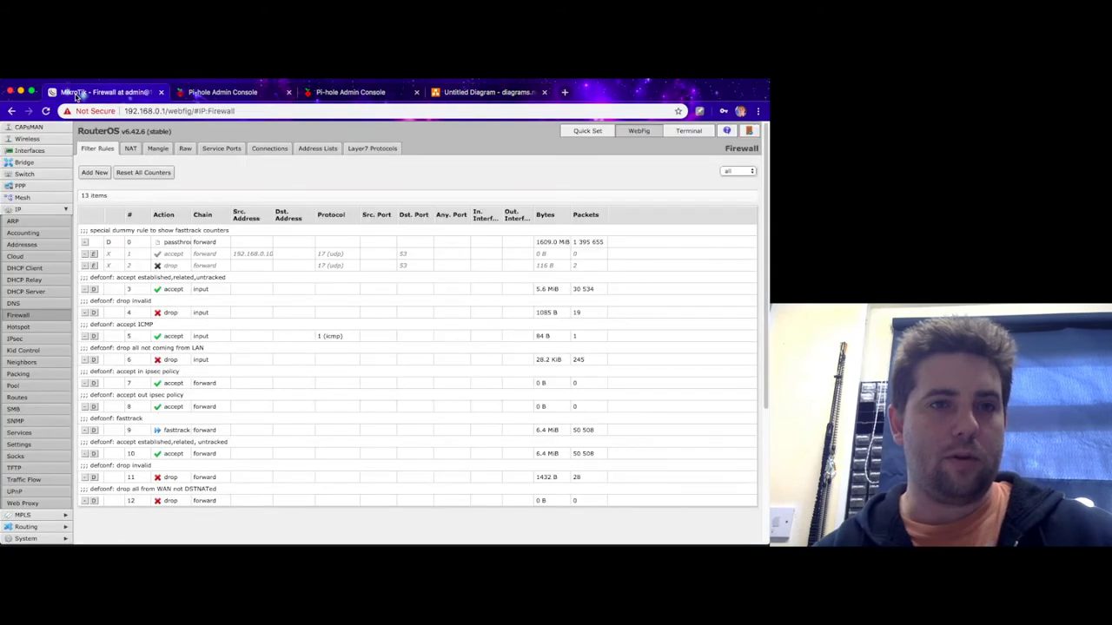
click(35, 292)
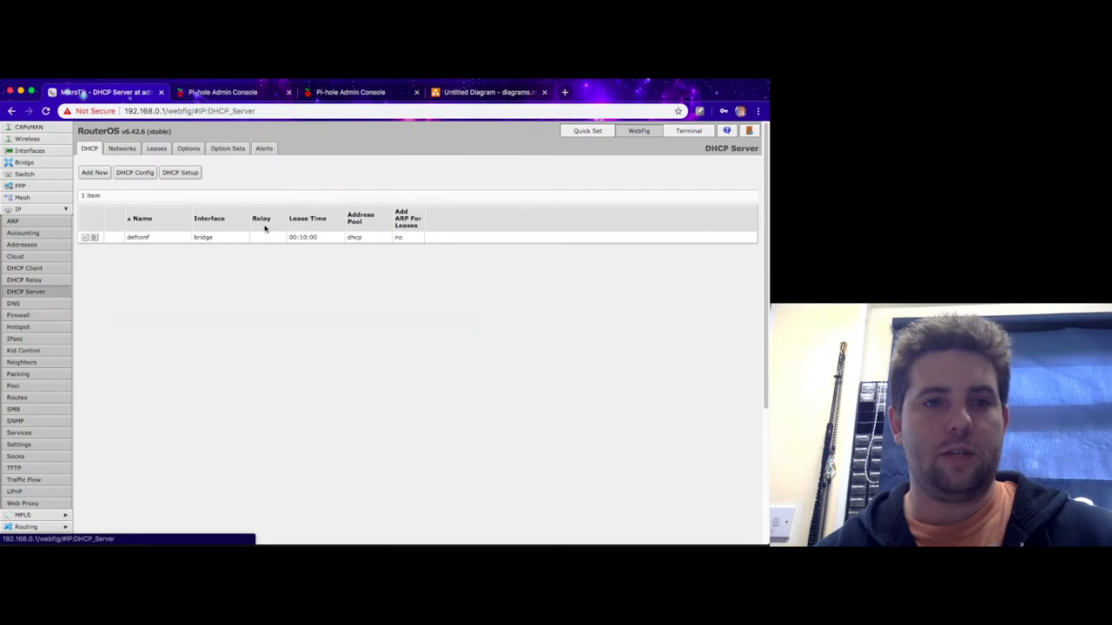
click(122, 149)
click(164, 244)
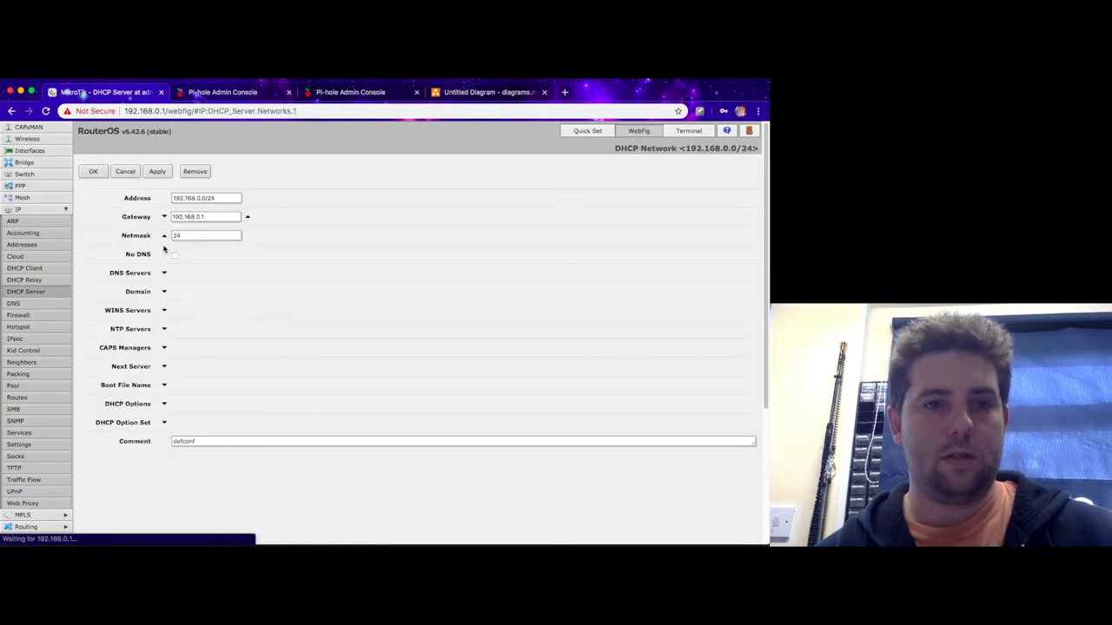
click(165, 272)
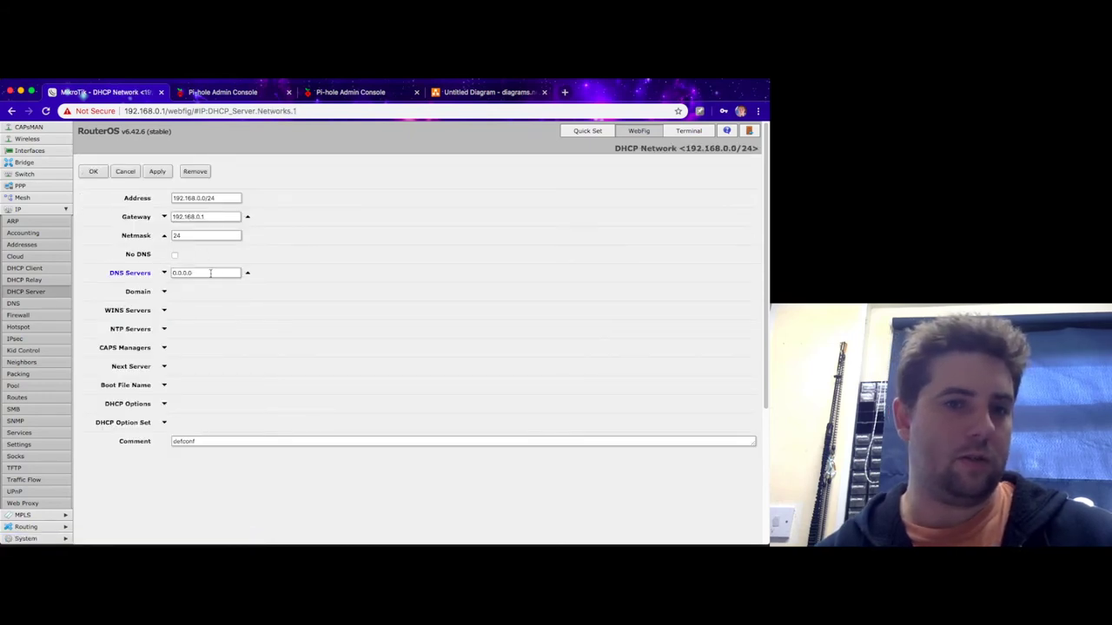
click(165, 273)
click(24, 318)
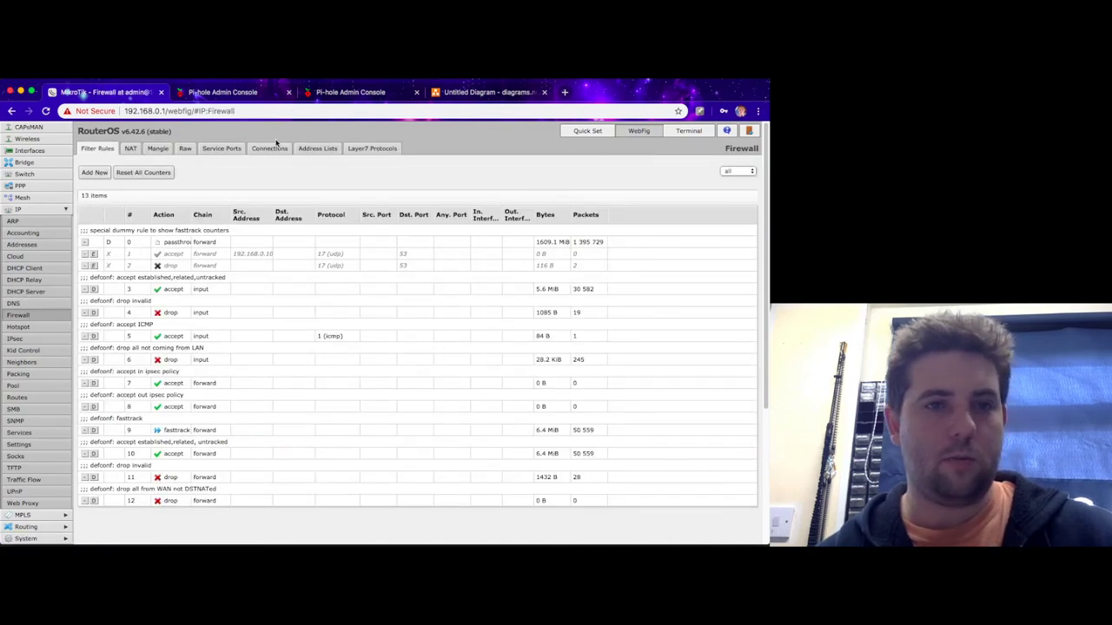
Compare the client, internal DNS and external DNS layout in the network diagram with the firewall filter rules.
click(487, 92)
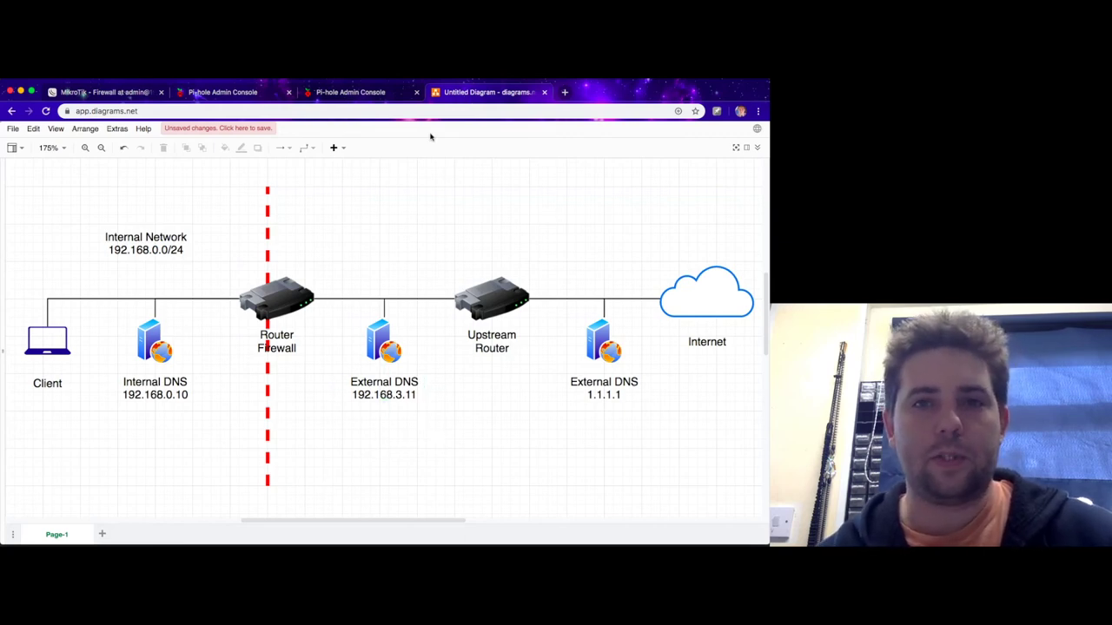
click(101, 94)
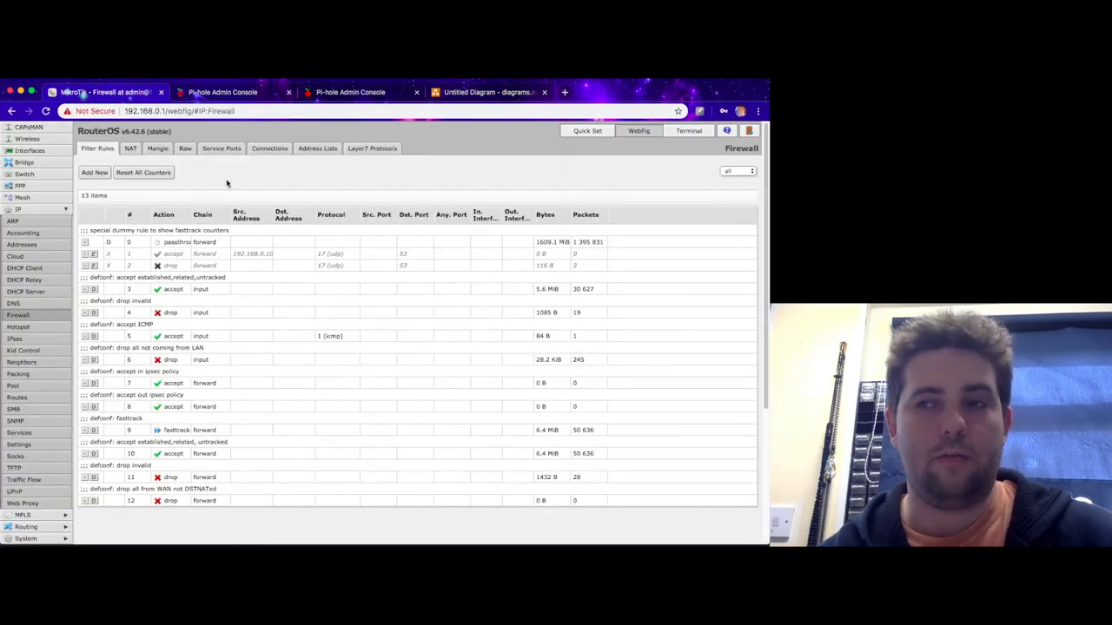
click(473, 92)
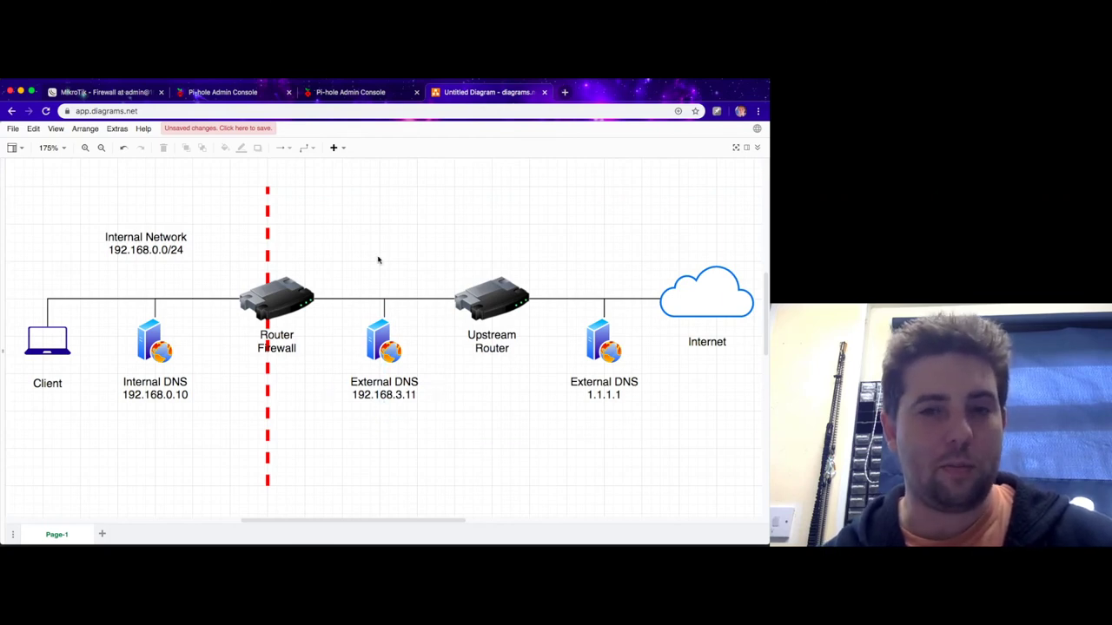
click(106, 93)
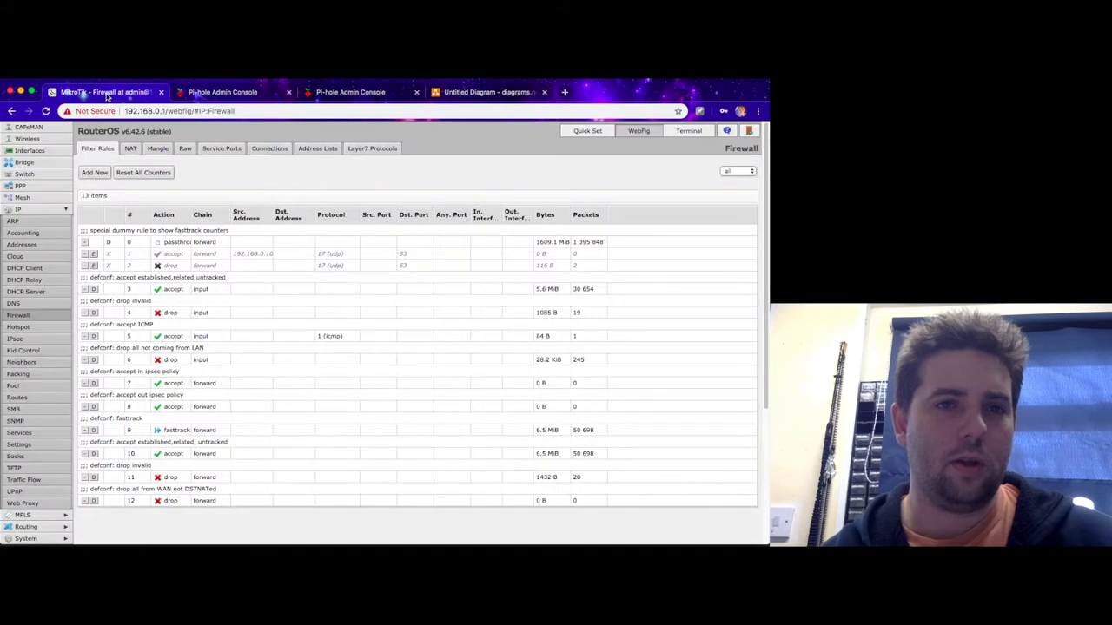
Start a new firewall NAT rule and set its chain to dstnat.
click(130, 148)
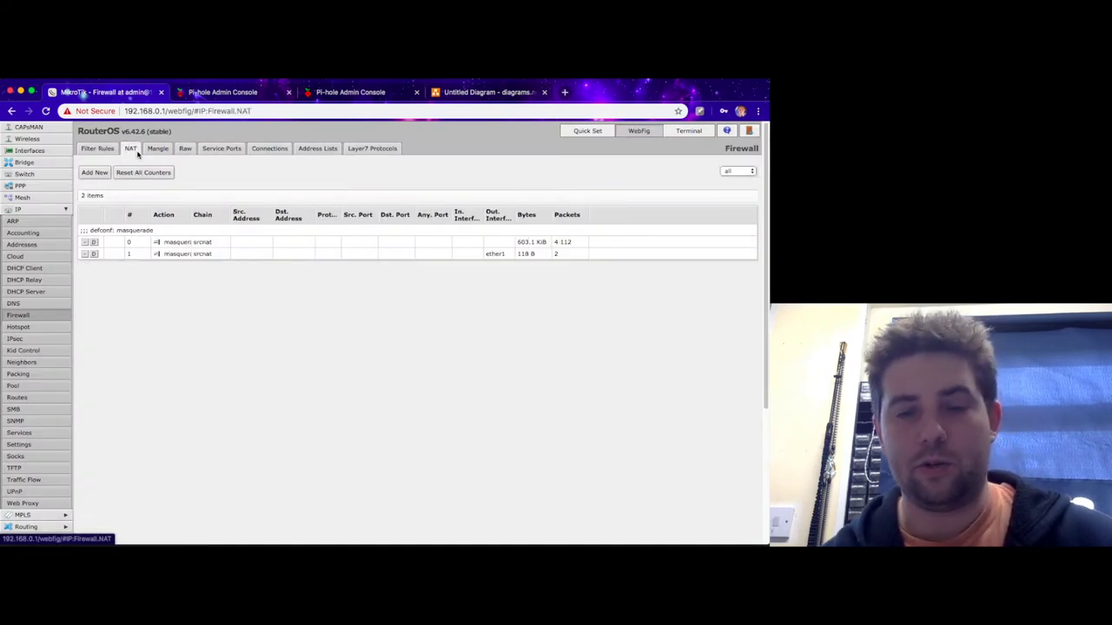
click(103, 173)
right_click(230, 249)
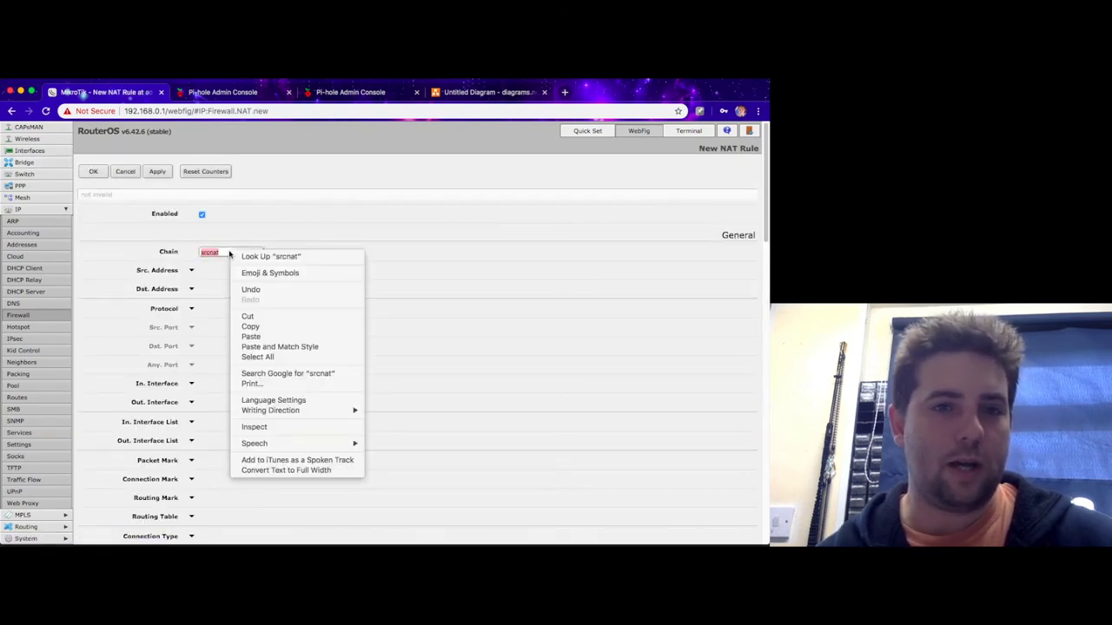
click(241, 236)
text(ds)
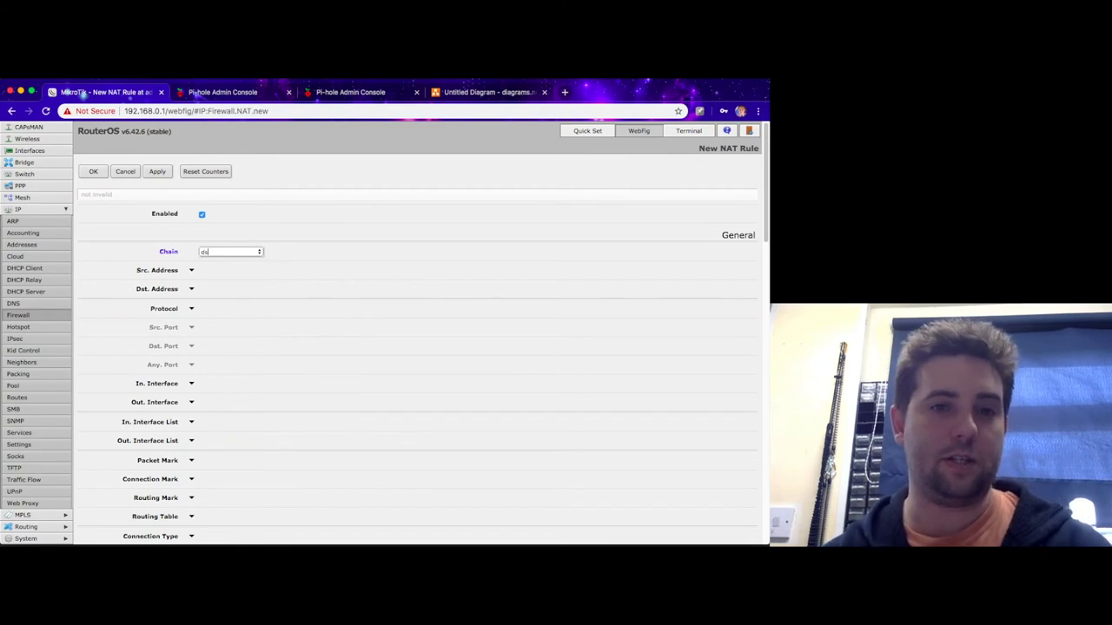
text(tnat)
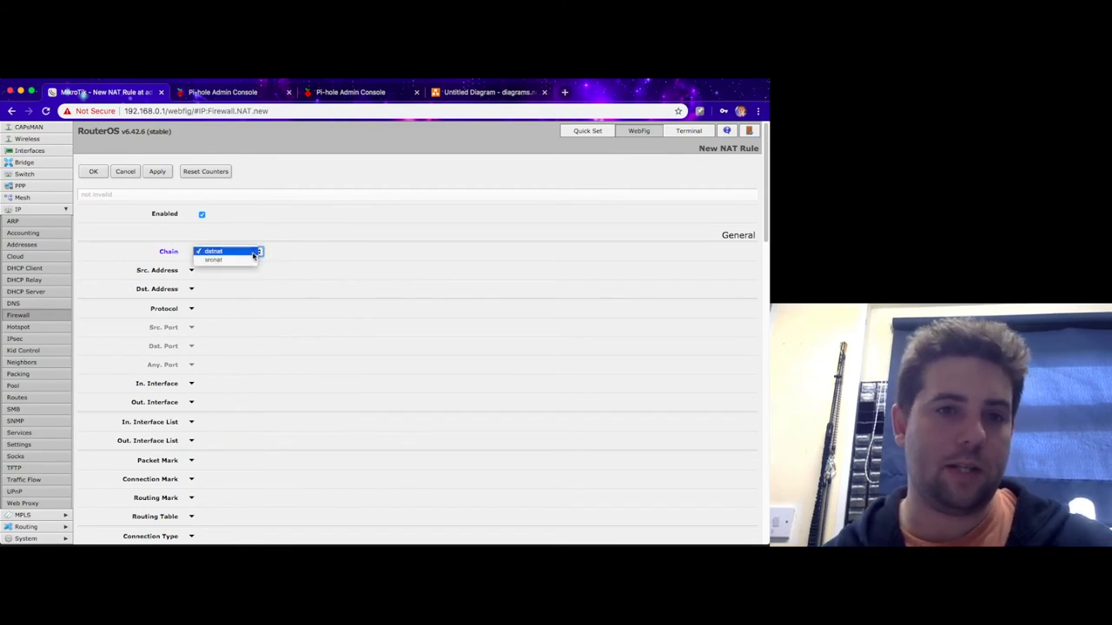
key(Return)
Set the new NAT rule's action to dst-nat.
scroll(276, 290, down, 15)
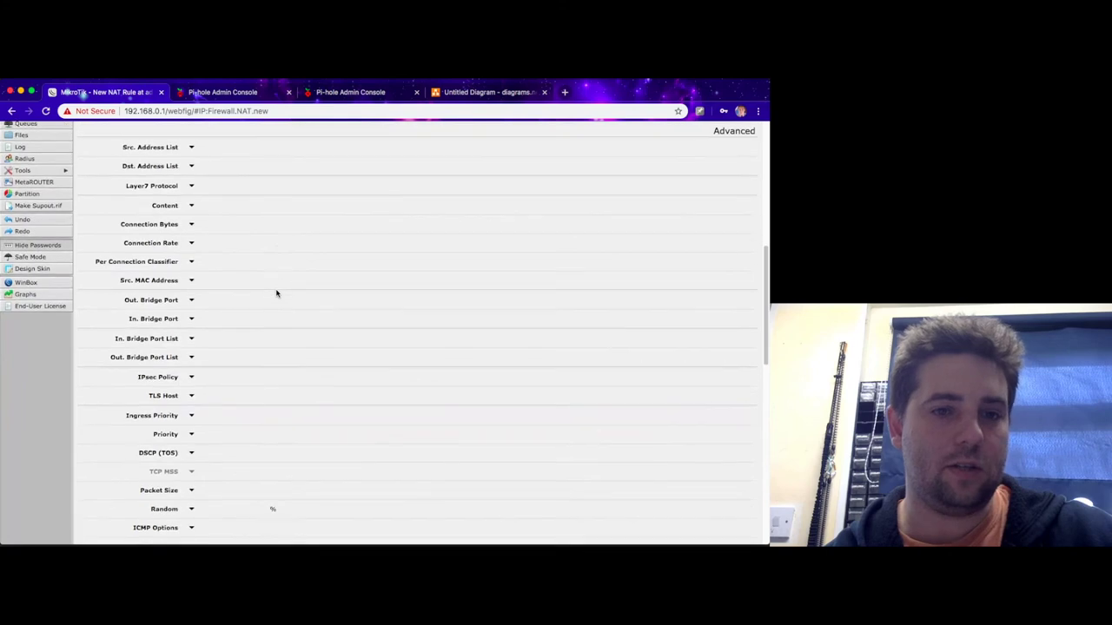
scroll(277, 293, down, 5)
click(248, 193)
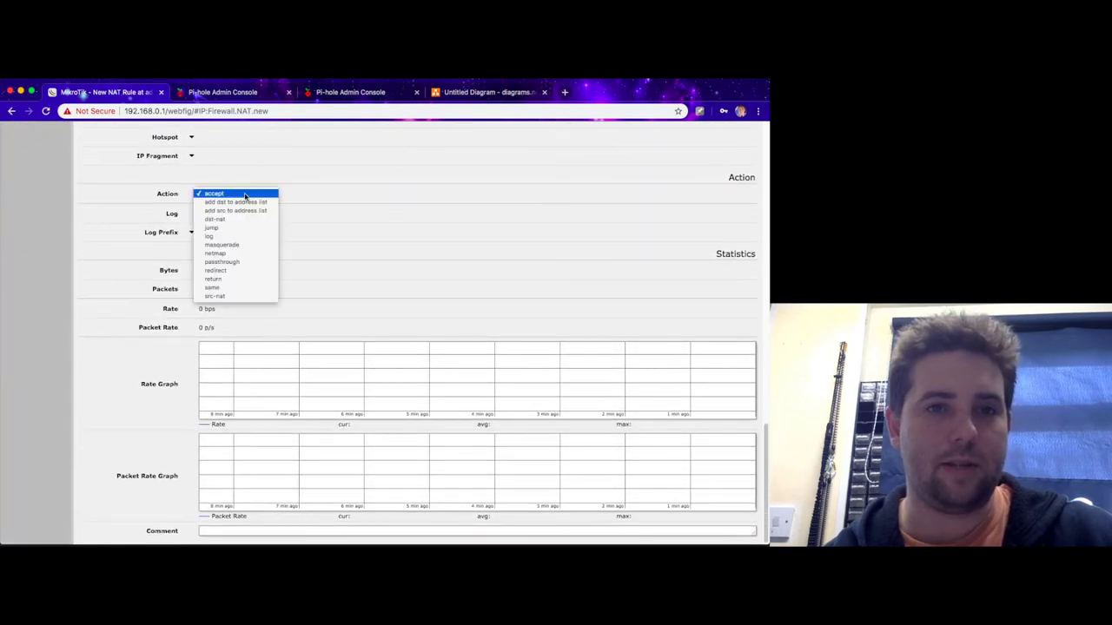
click(230, 218)
scroll(341, 238, up, 20)
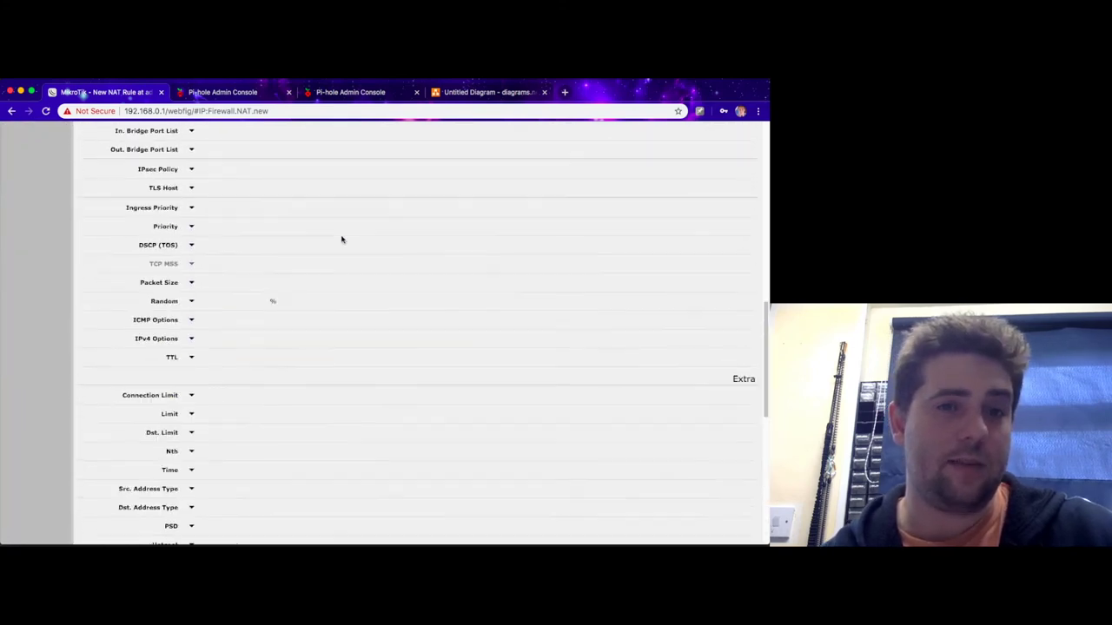